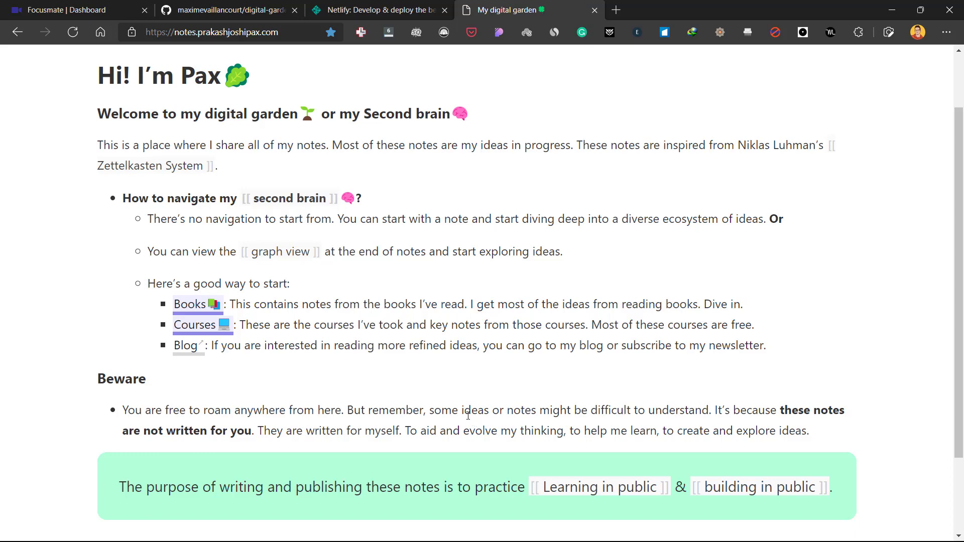
Step: Look over the digital garden's home page and open the Books note
scroll(474, 248, "up", 2)
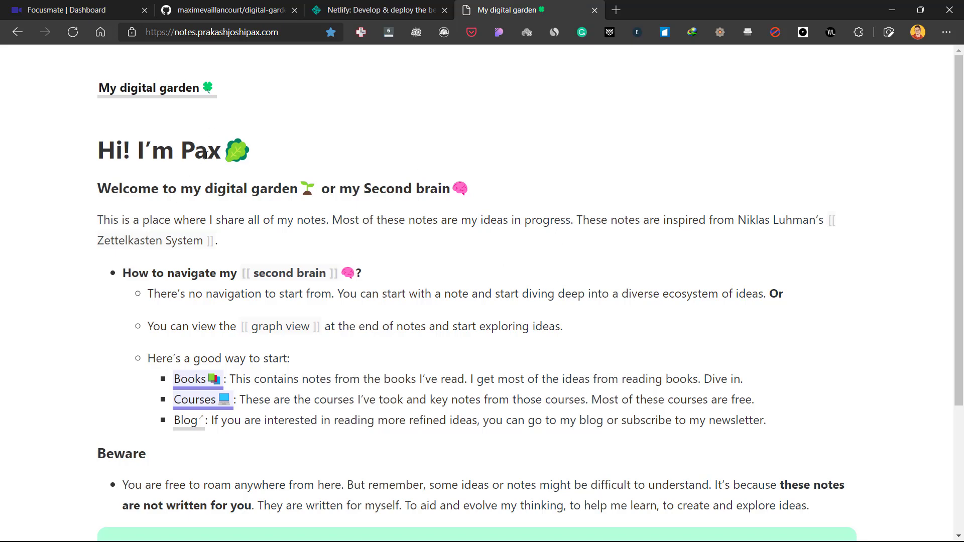
scroll(206, 155, "down", 1)
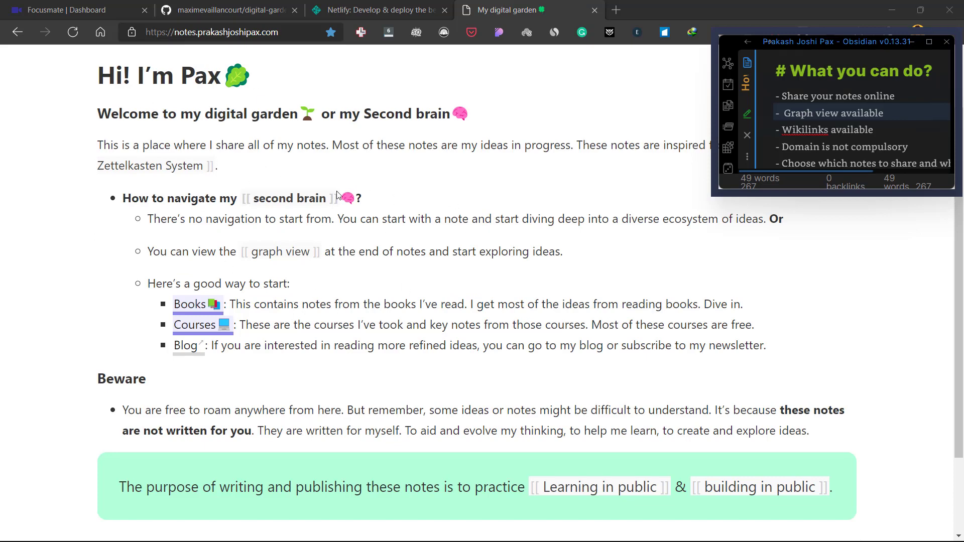
scroll(337, 195, "down", 1)
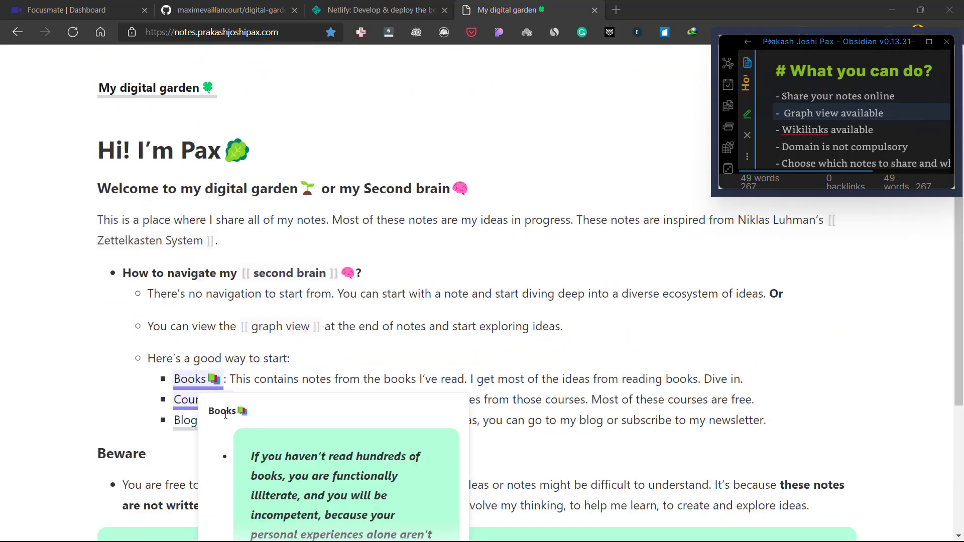
left_click(211, 239)
scroll(509, 316, "down", 2)
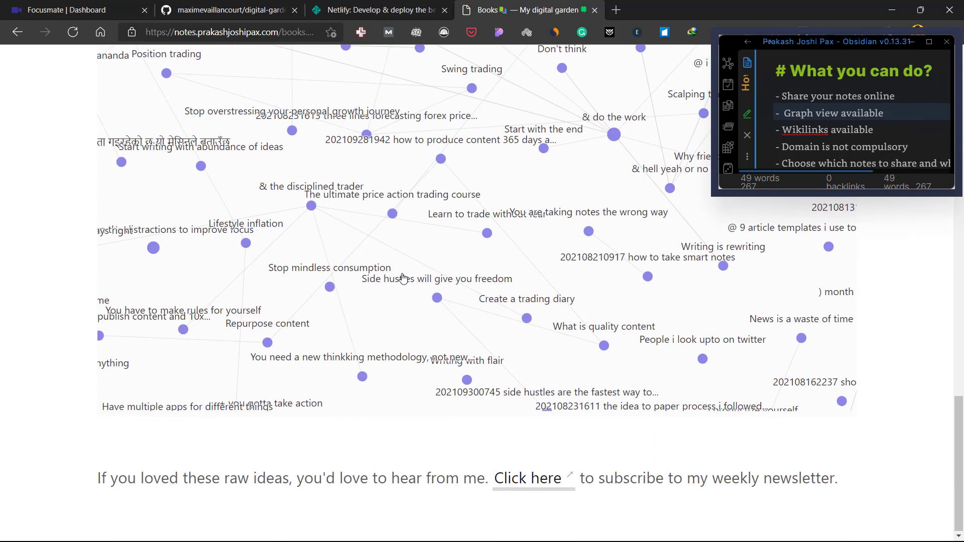
Step: Examine the graph of linked notes at the end of the Books note
scroll(412, 216, "down", 2)
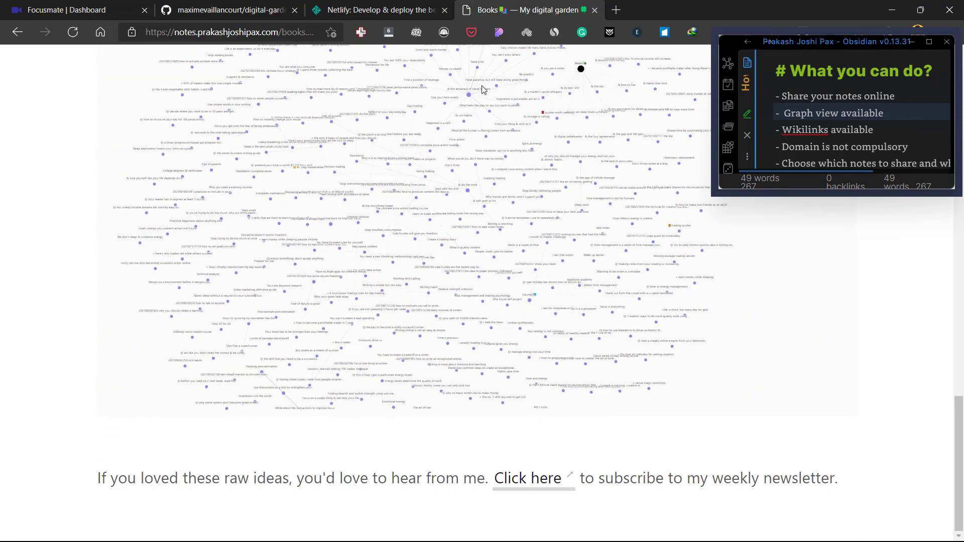
scroll(462, 191, "down", 2)
scroll(958, 452, "up", 4)
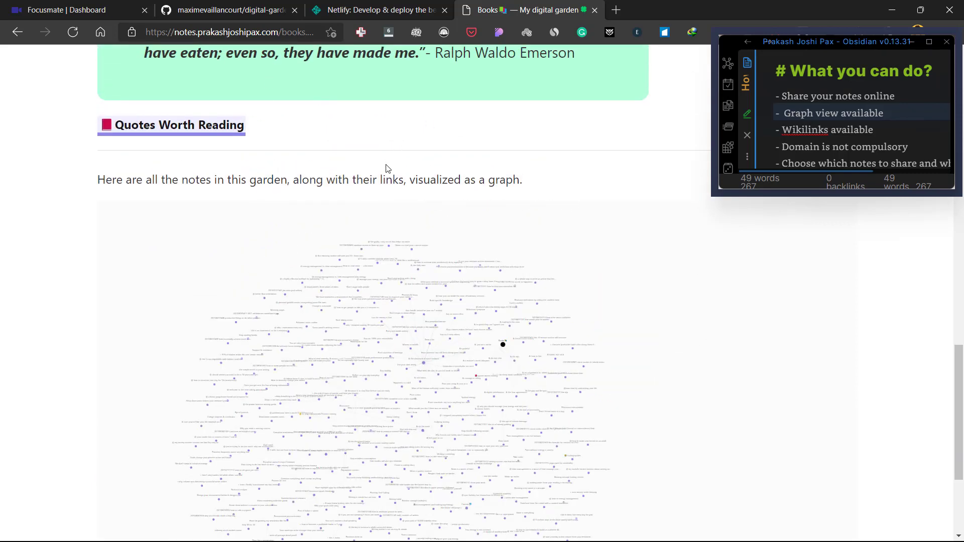
left_click_drag(378, 182, 455, 187)
left_click_drag(273, 173, 548, 196)
left_click(548, 196)
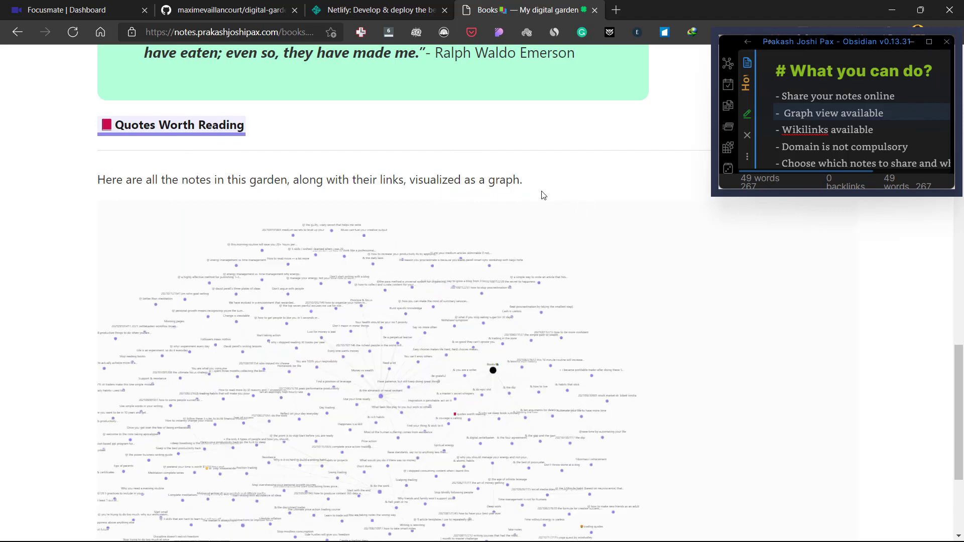
left_click_drag(959, 351, 957, 166)
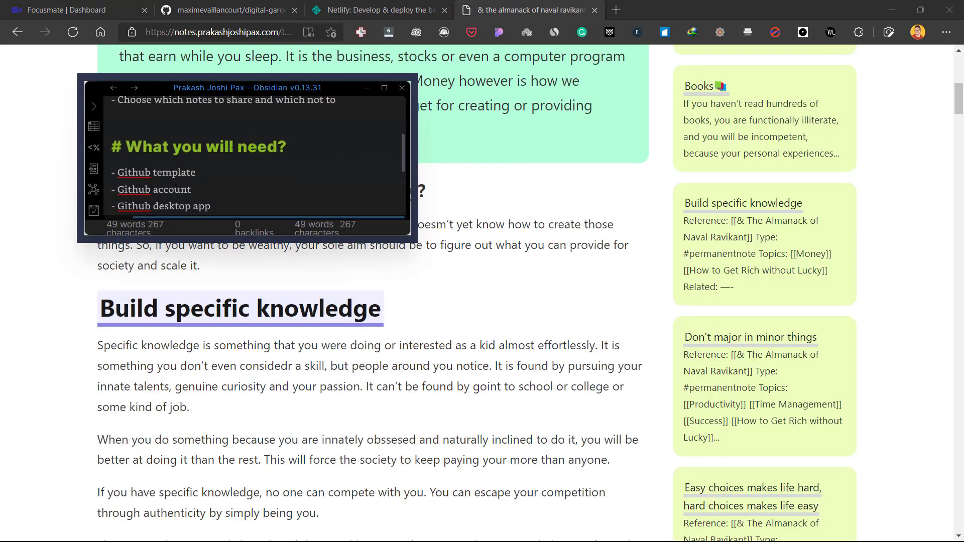
Step: Read the "What you will need?" list in the floating Obsidian note and return to the start of the open web note
left_click_drag(402, 151, 402, 163)
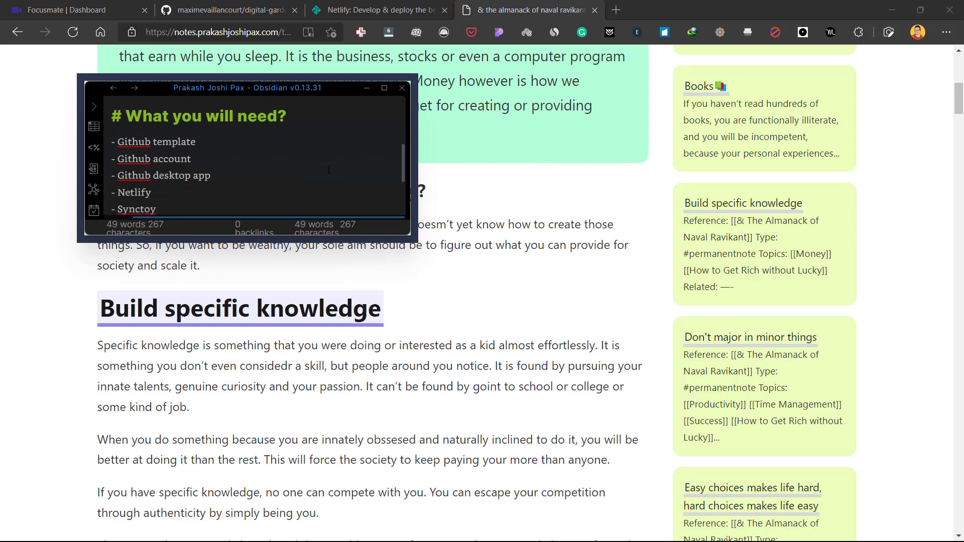
left_click_drag(406, 155, 405, 165)
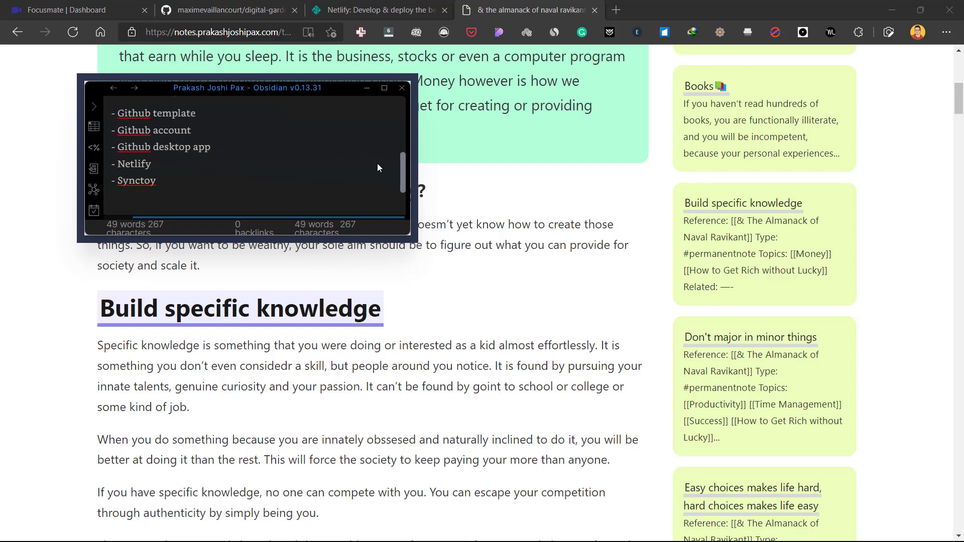
left_click(165, 158)
left_click(139, 179)
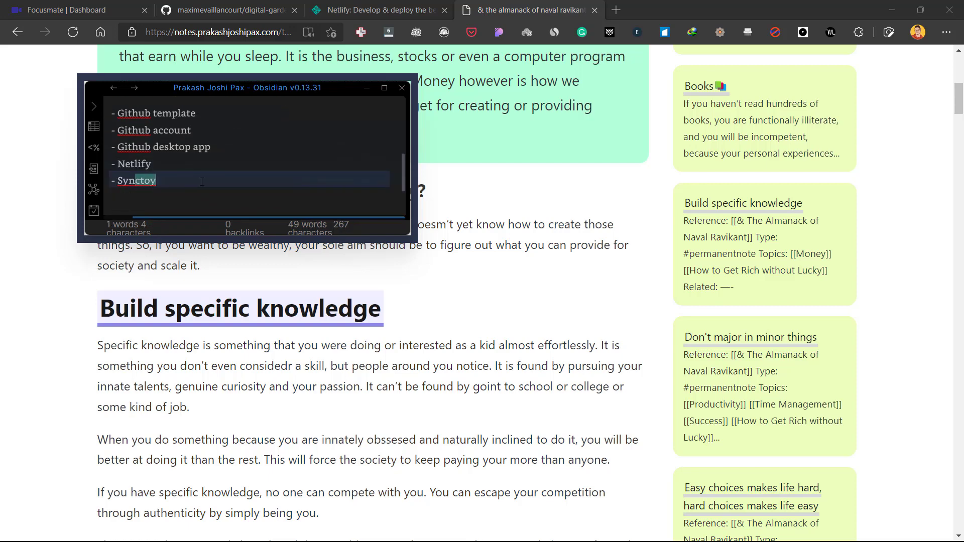
left_click(453, 414)
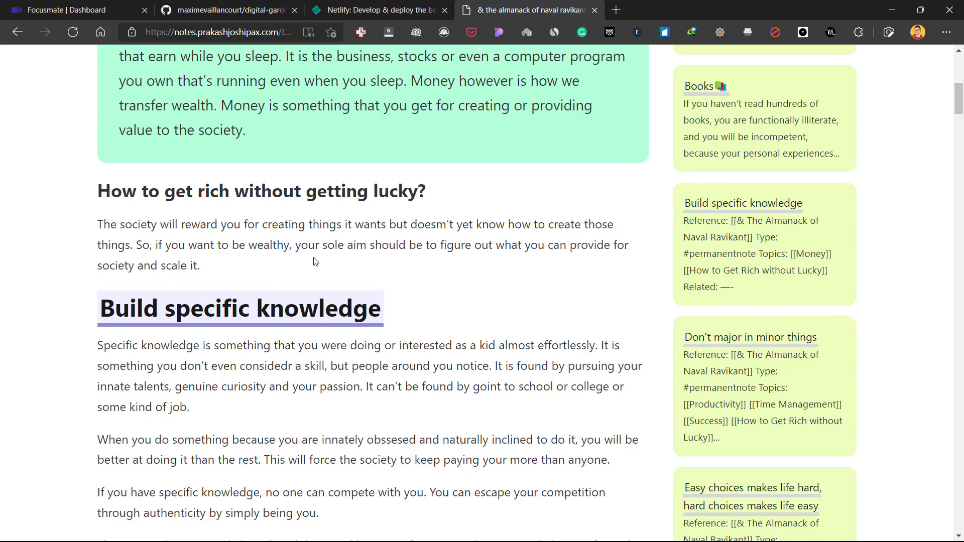
scroll(316, 261, "up", 7)
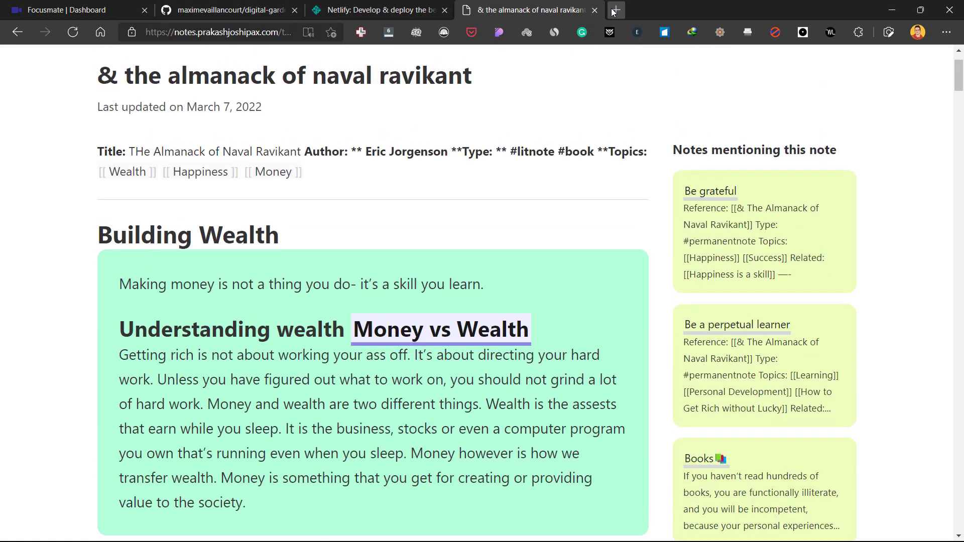
Step: Open github.com in a new browser tab
left_click(614, 10)
type("github.com")
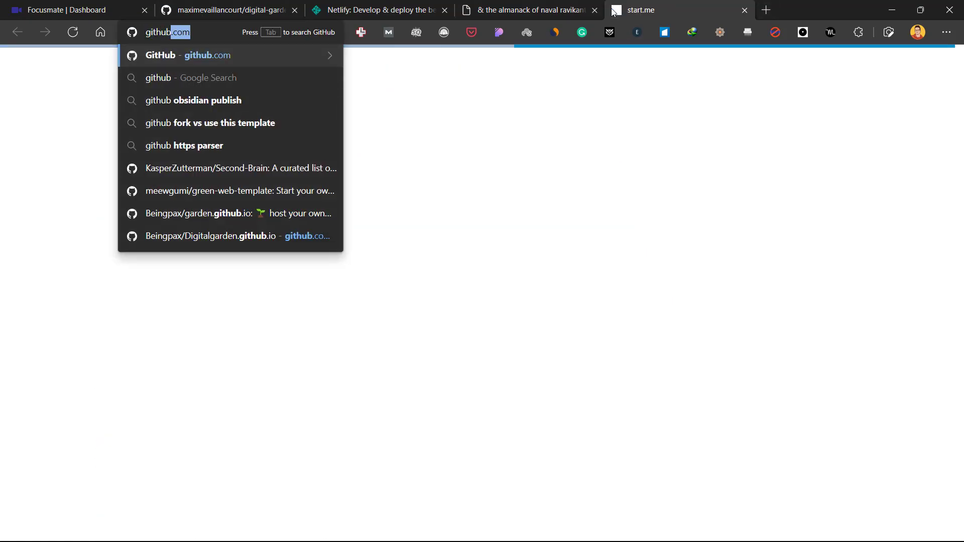
key("Return")
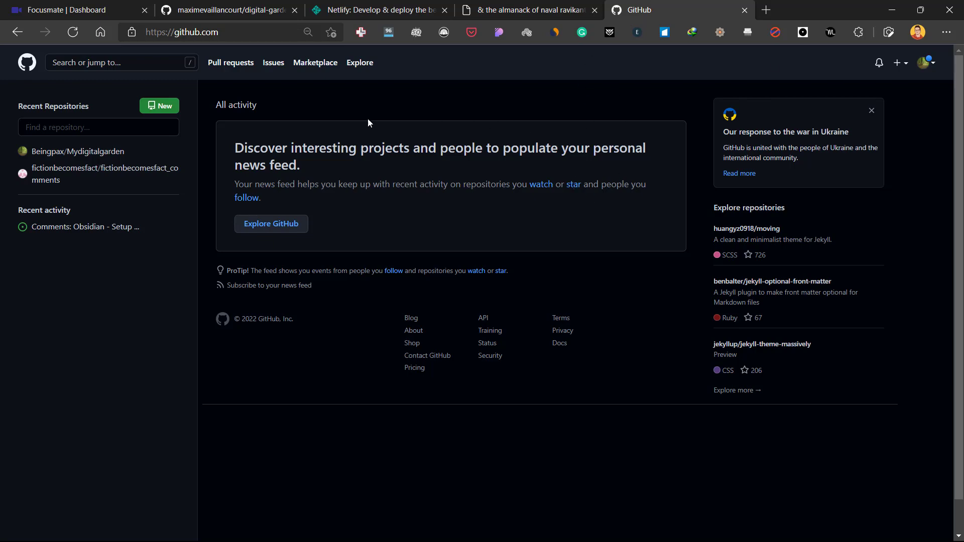
Step: Create a public repository named Digitalgarden from the digital-garden-jekyll-template repository
left_click(251, 3)
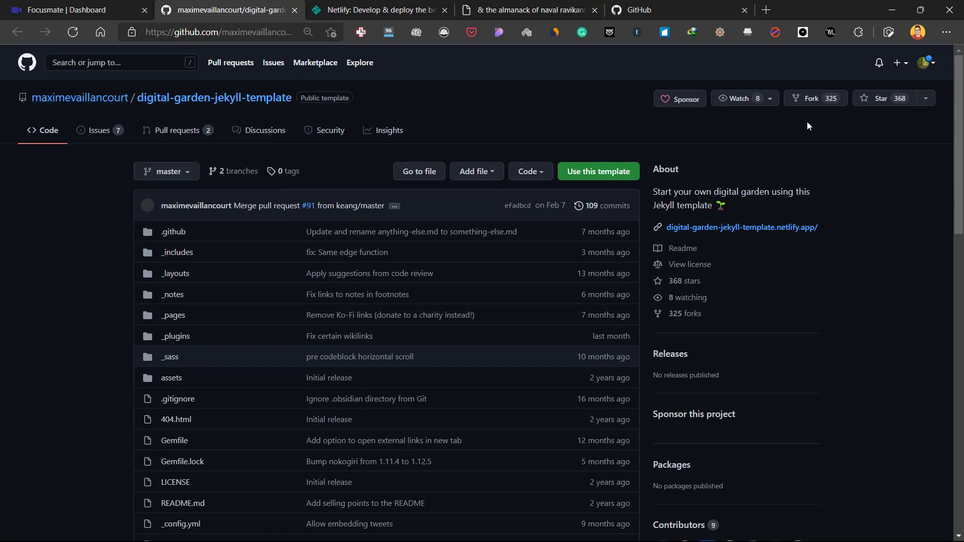
left_click(621, 169)
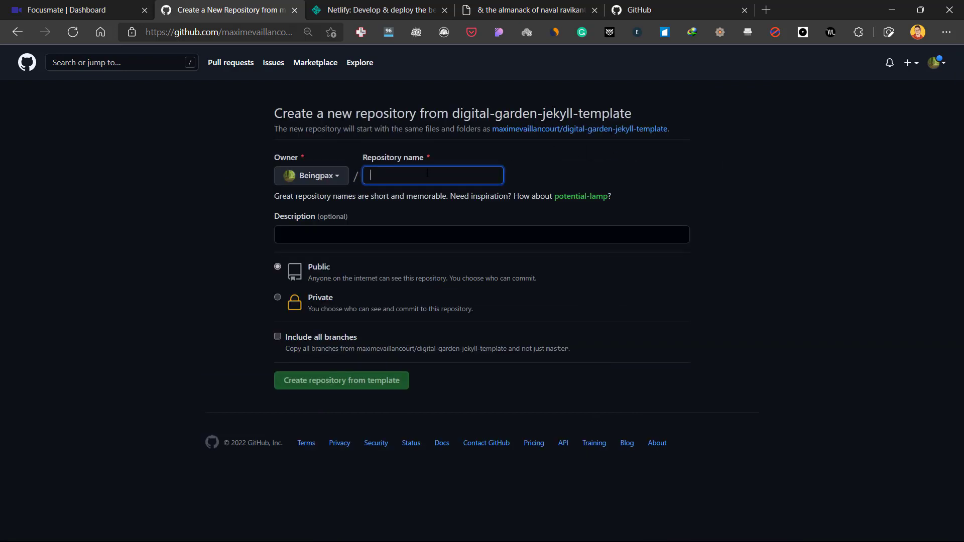
type("Digitalgarden")
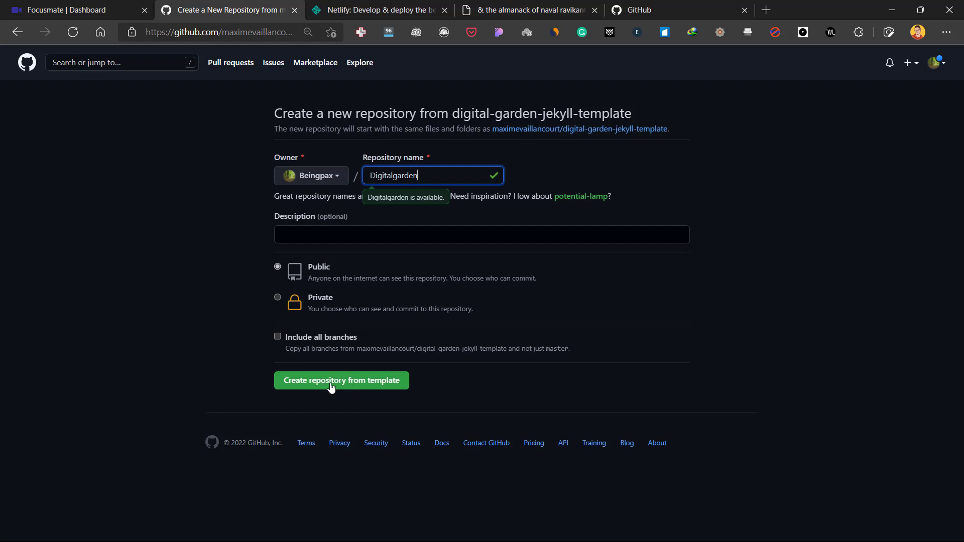
left_click(352, 392)
left_click(355, 392)
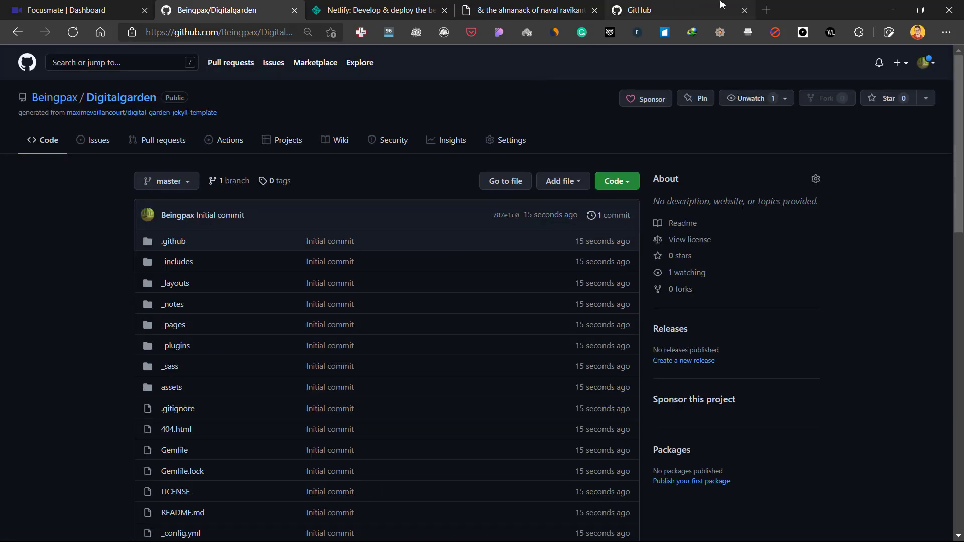
Step: Search the web for "github desktop app", view the GitHub Desktop download page, and close it
left_click(763, 9)
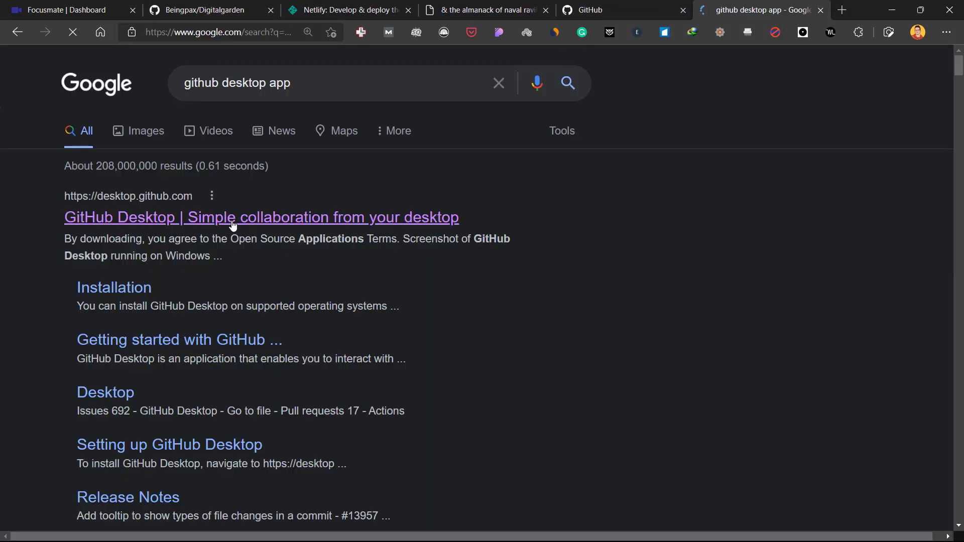
left_click(226, 219)
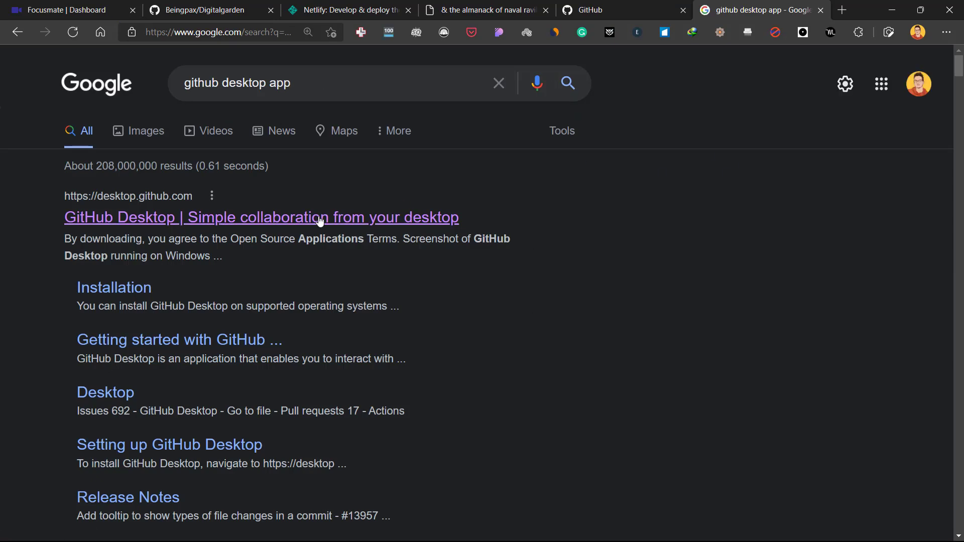
left_click(258, 220)
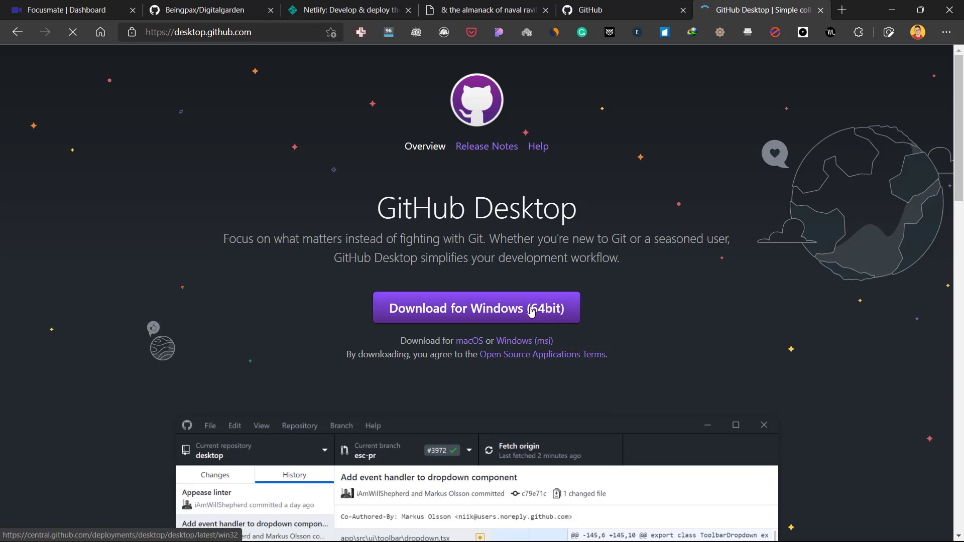
left_click_drag(569, 257, 491, 239)
left_click(445, 270)
left_click(820, 10)
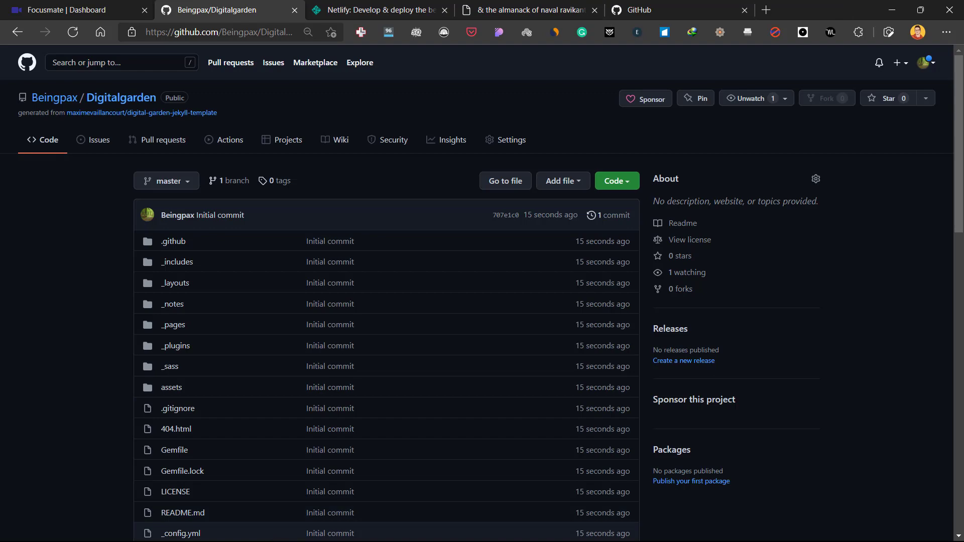
Step: Switch to GitHub Desktop and look through its options for adding or cloning a repository
left_click(902, 16)
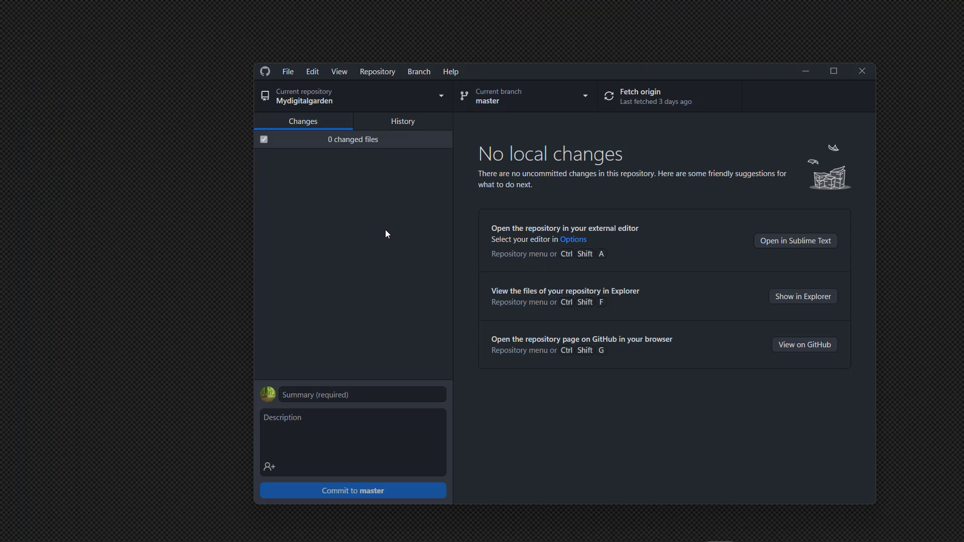
left_click(375, 97)
left_click(426, 129)
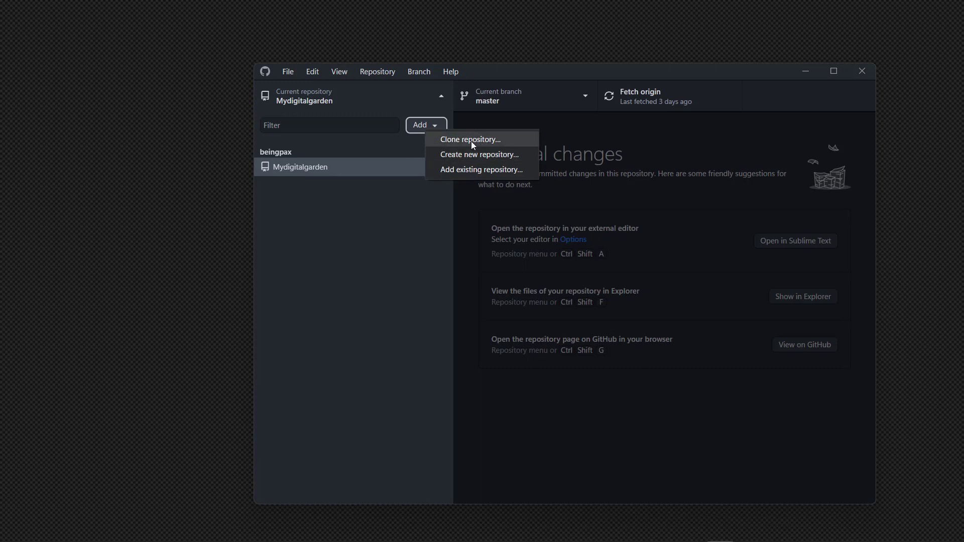
left_click(520, 72)
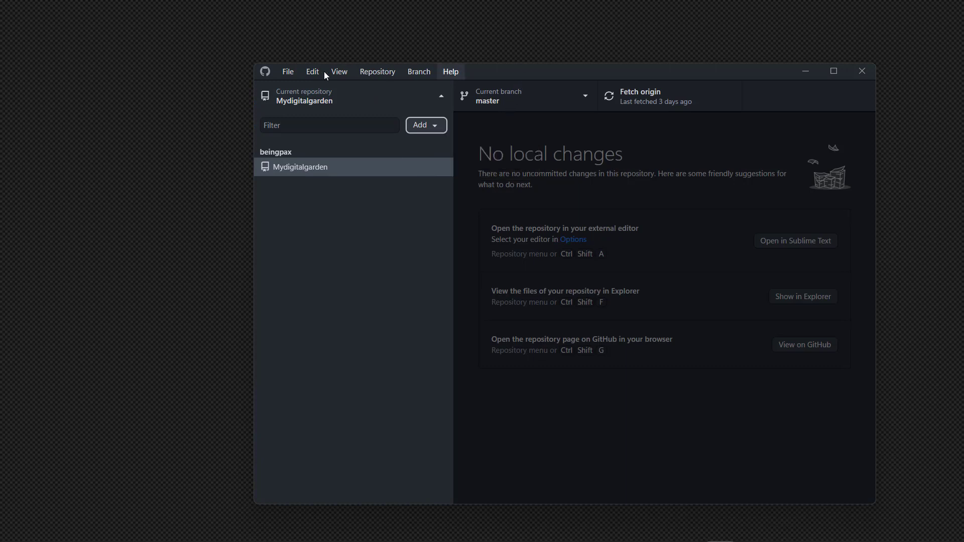
left_click(295, 77)
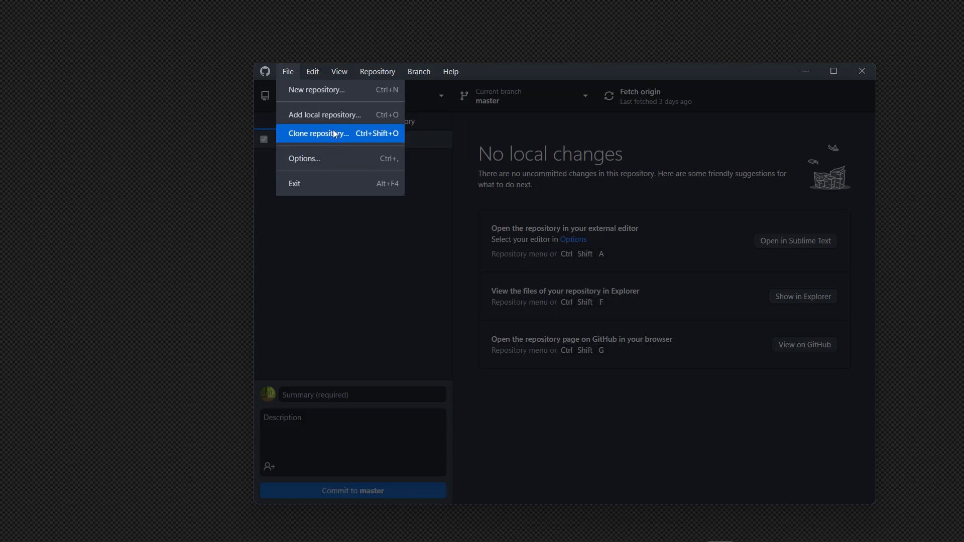
left_click(286, 72)
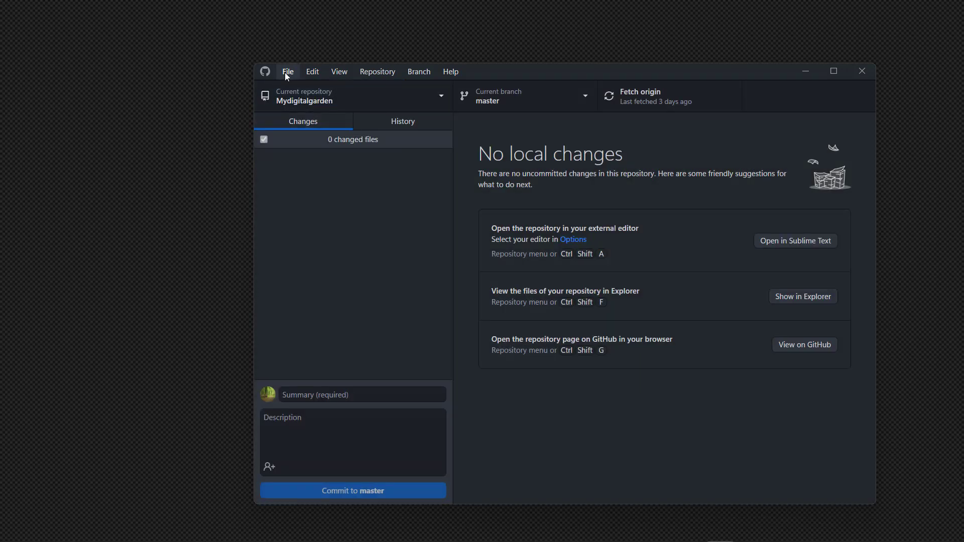
Step: Clone the Digitalgarden repository from GitHub.com into the local Documents\GitHub\Digitalgarden folder
left_click(286, 71)
left_click(310, 132)
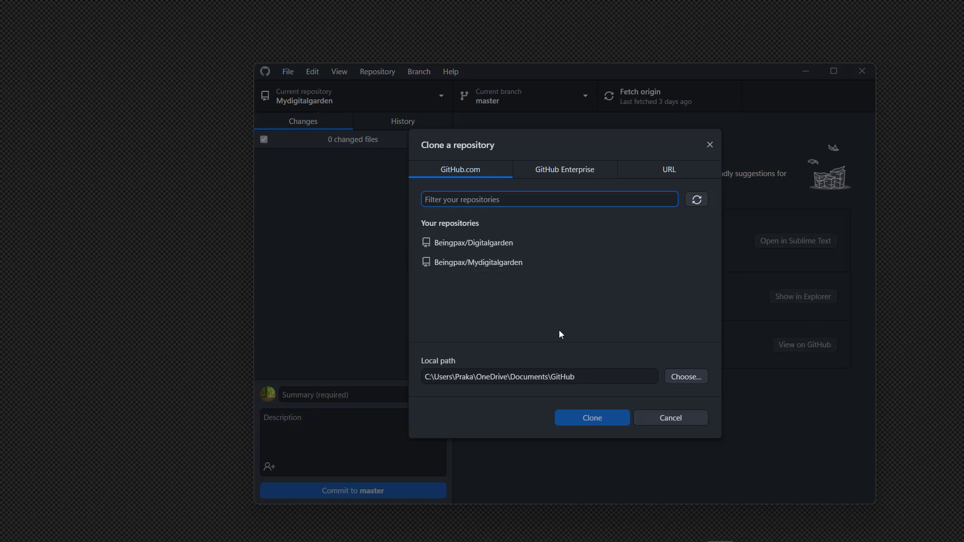
left_click(504, 246)
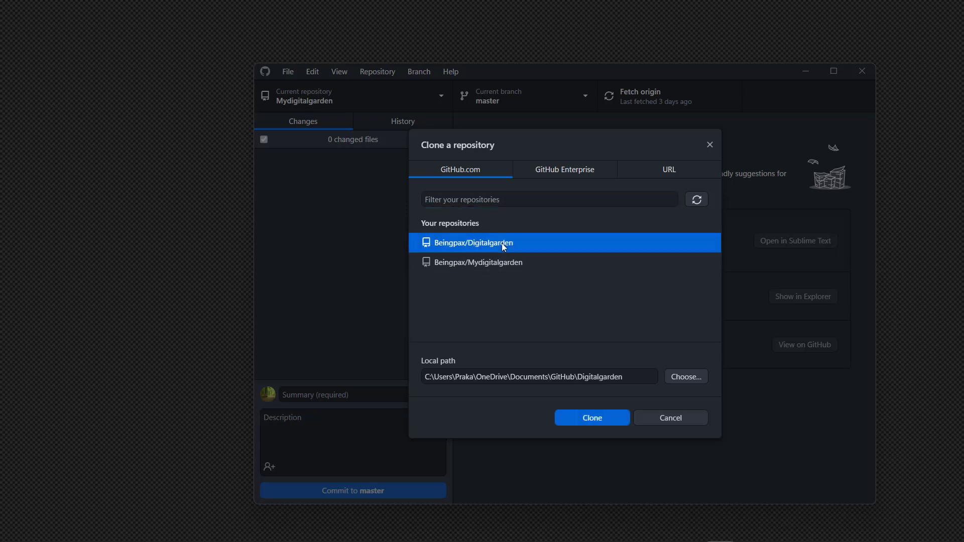
left_click(592, 419)
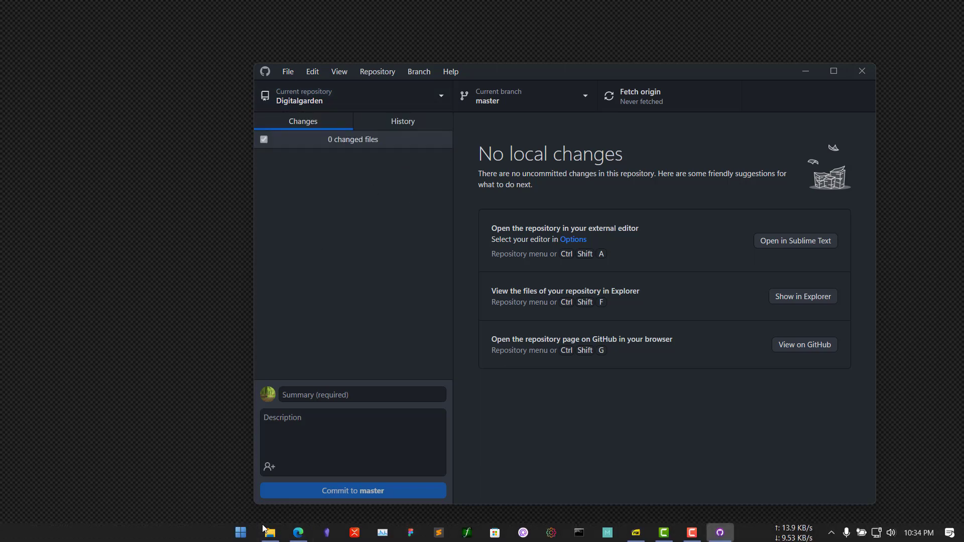
Step: Switch to File Explorer and open the cloned Digitalgarden folder inside Documents\GitHub
left_click(271, 531)
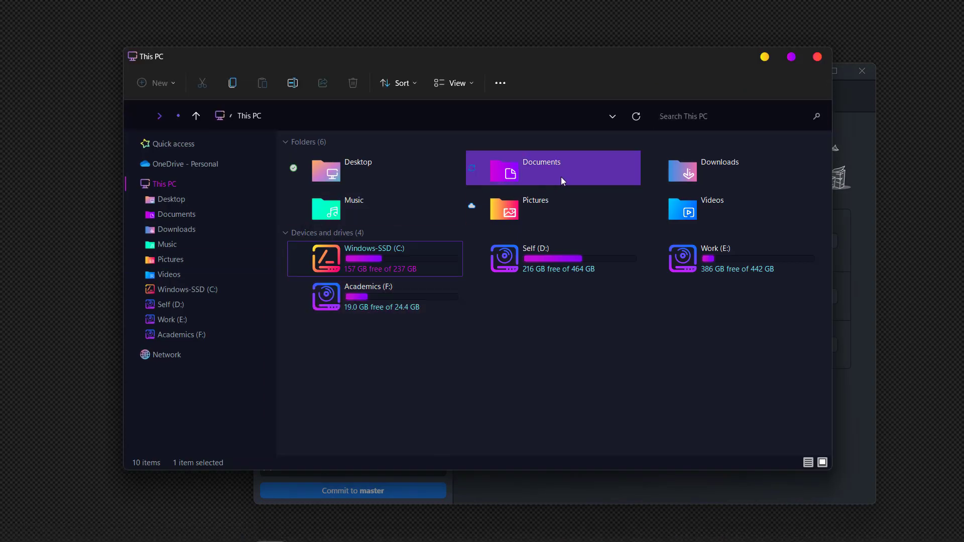
double_click(562, 177)
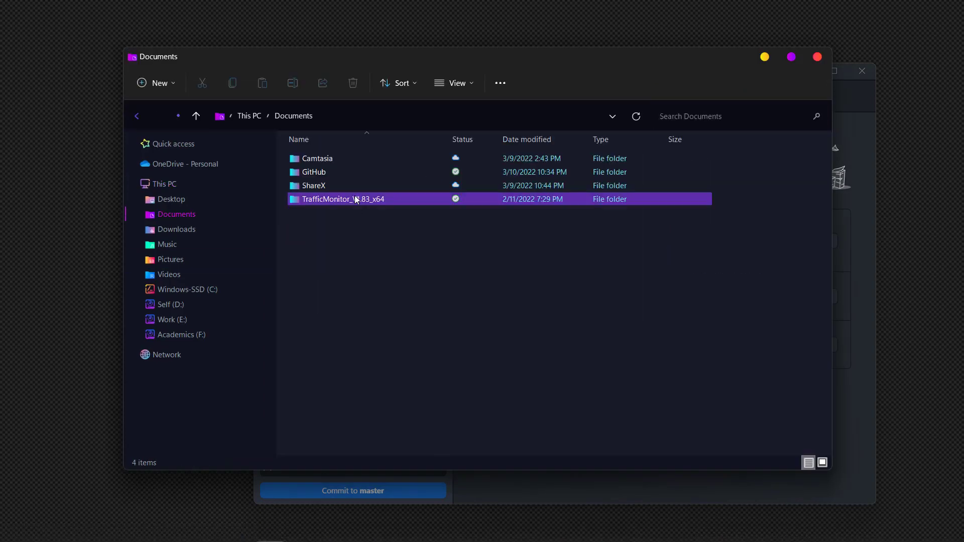
double_click(354, 173)
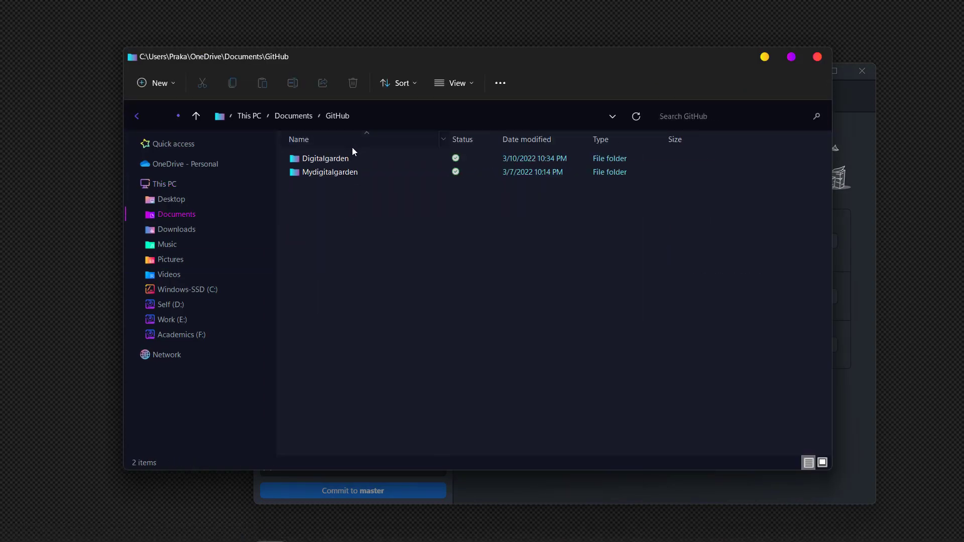
double_click(356, 157)
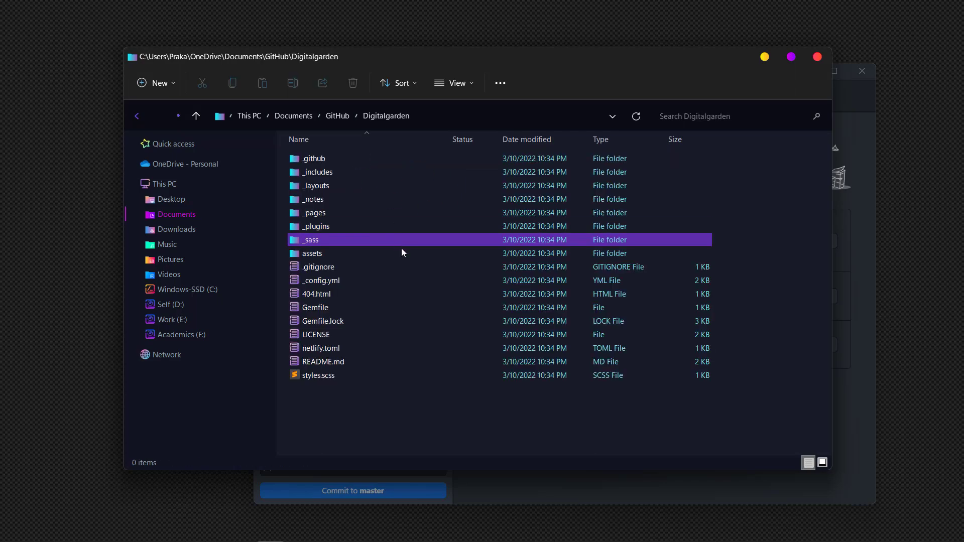
Step: Switch to the Netlify website in the browser and log in to the account
left_click_drag(419, 406, 582, 395)
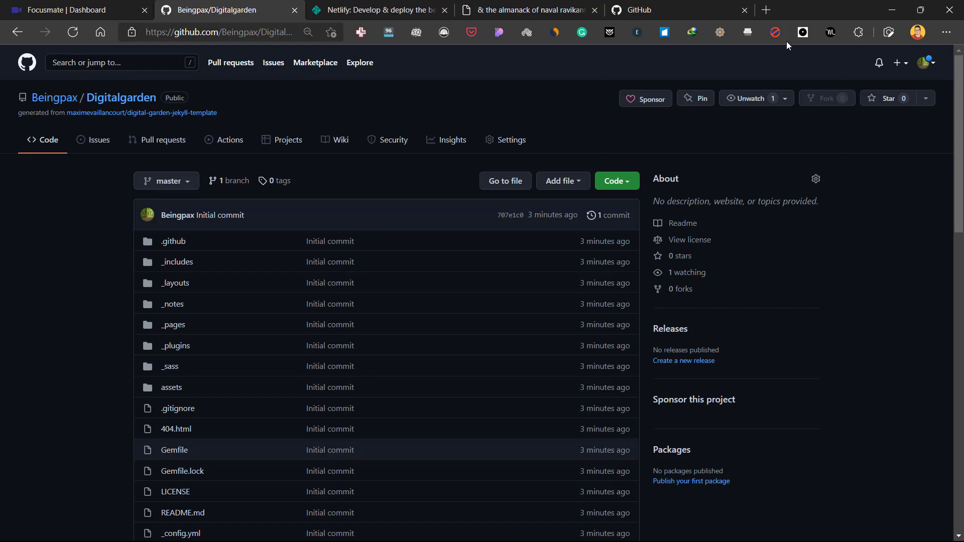
left_click(392, 10)
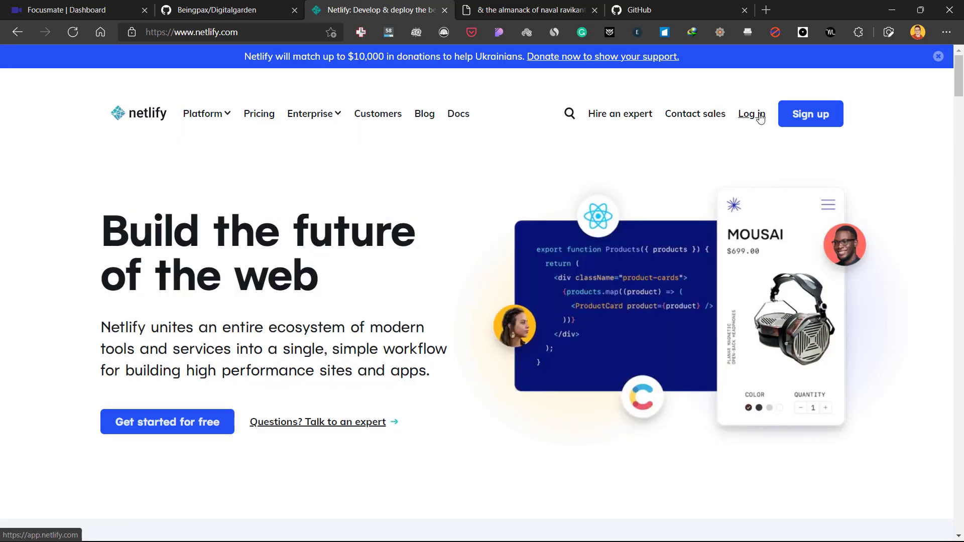
left_click(826, 117)
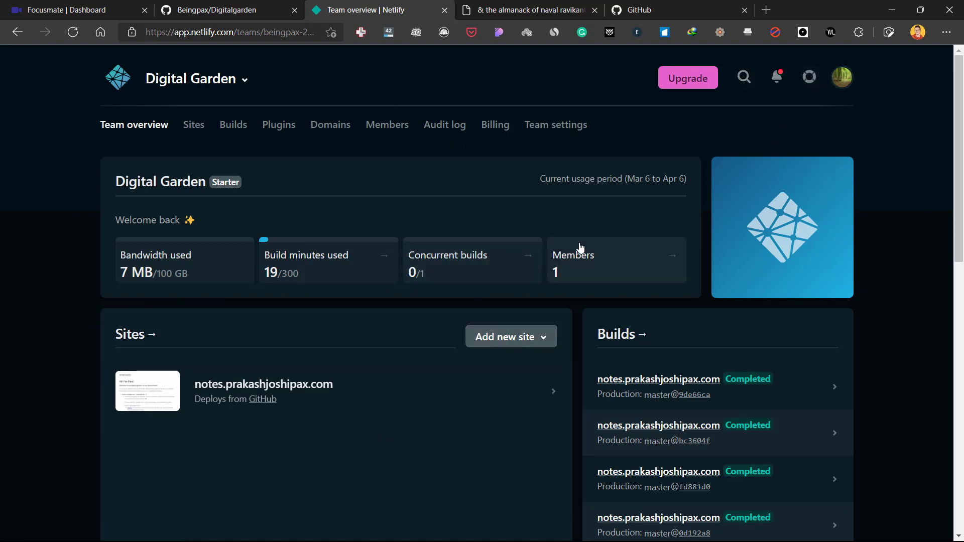
Step: Start adding a new site by importing an existing project, with GitHub as the Git provider
left_click(501, 345)
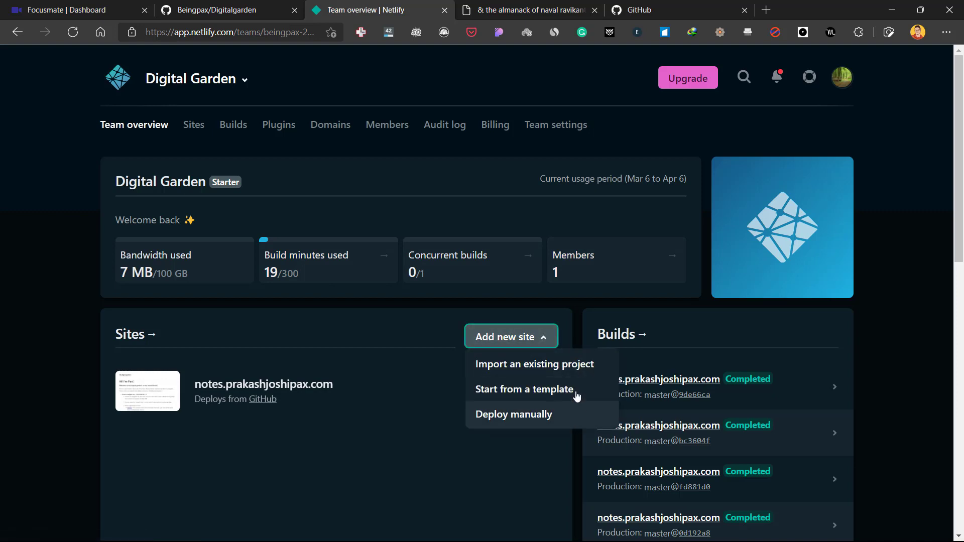
left_click(542, 372)
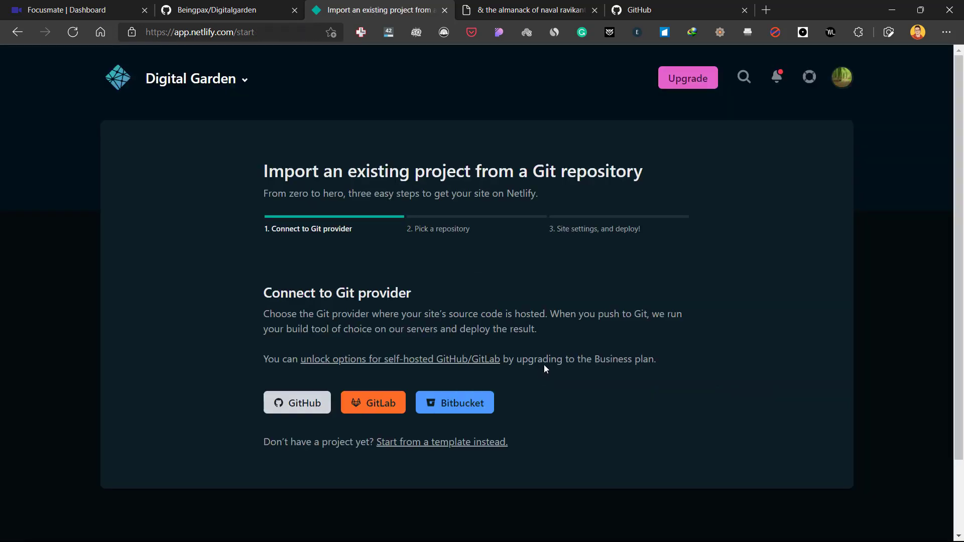
left_click(305, 407)
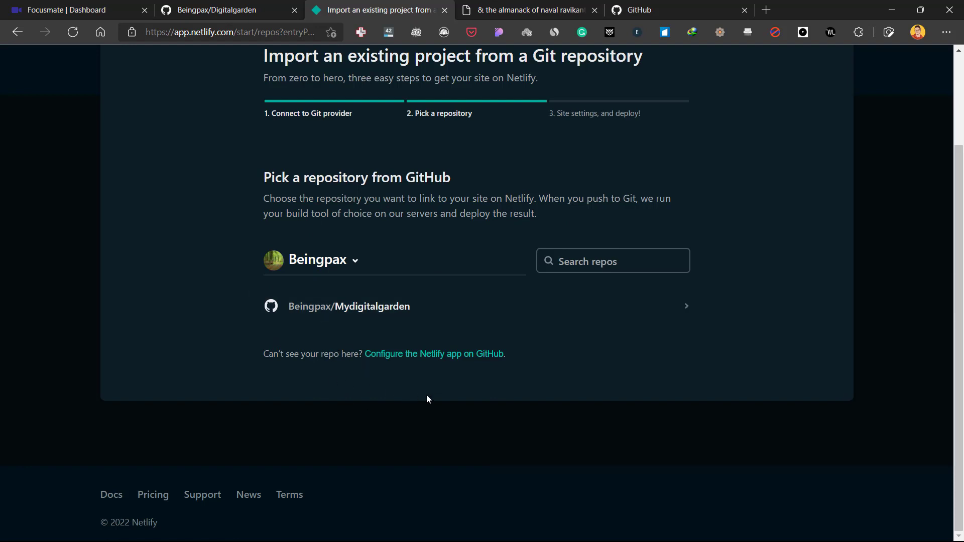
Step: Open the Netlify app configuration on GitHub and confirm access with the saved account password
left_click(433, 360)
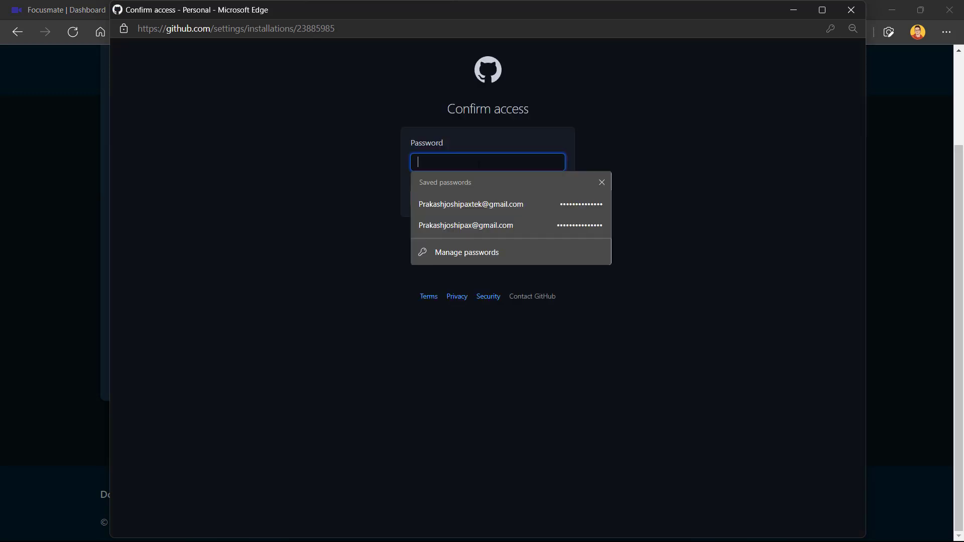
left_click(493, 225)
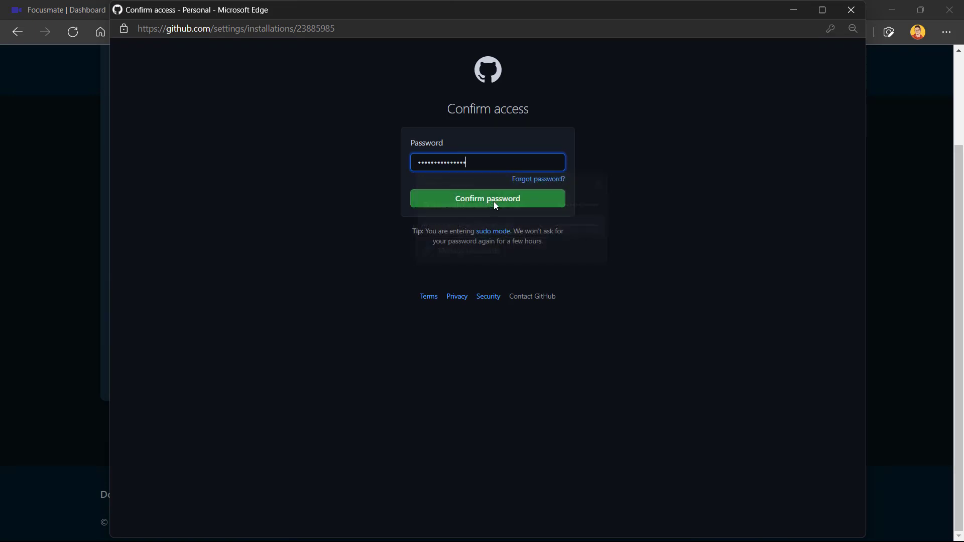
left_click(483, 205)
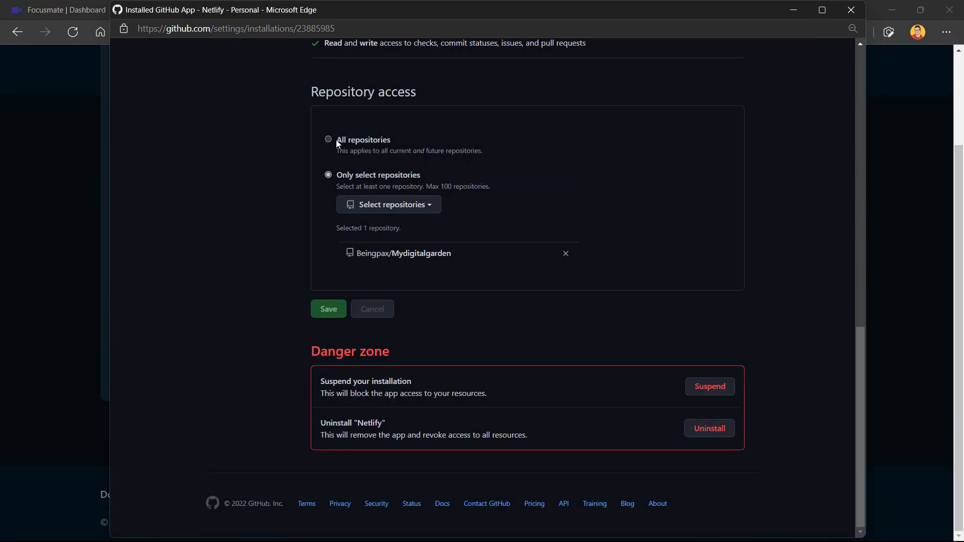
Step: Grant the Netlify app access to all repositories, save the change, and continue back to Netlify
left_click(329, 140)
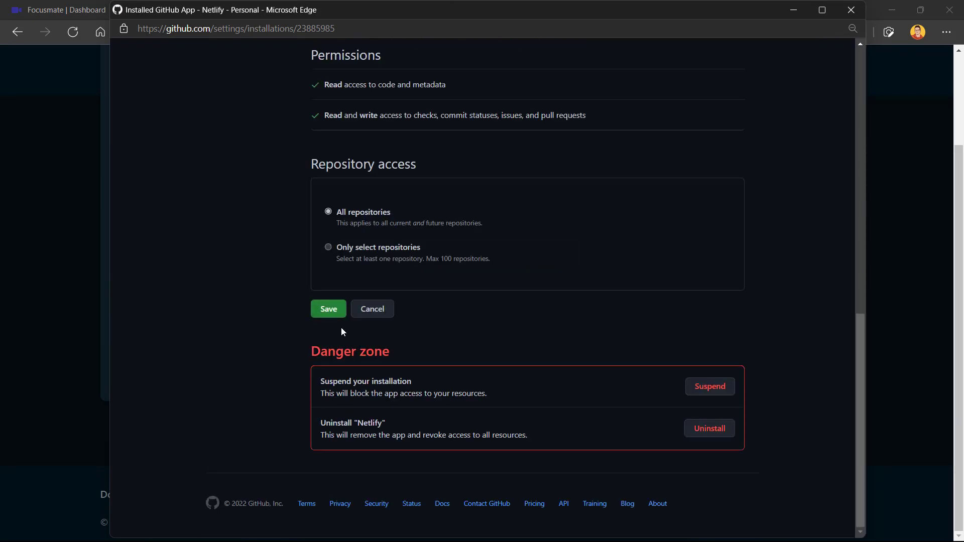
left_click(333, 307)
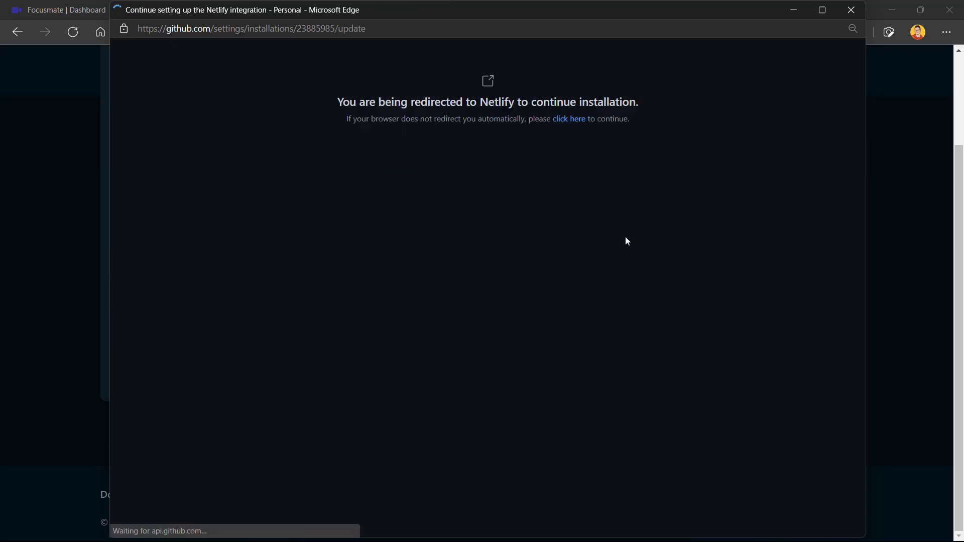
left_click(568, 121)
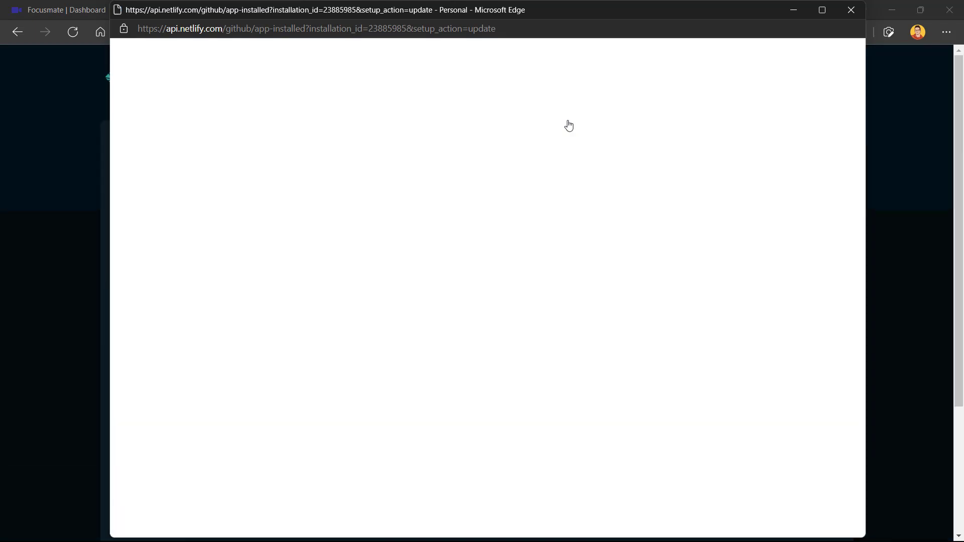
Step: Pick the Digitalgarden repository and deploy the site from master with build command jekyll build --trace and publish directory _site
scroll(351, 386, "down", 3)
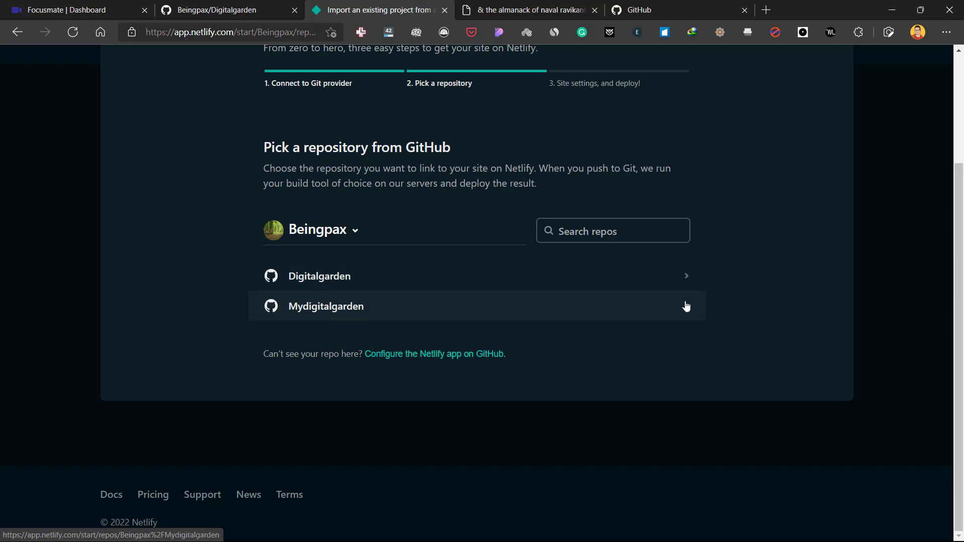
left_click(369, 286)
scroll(415, 277, "down", 3)
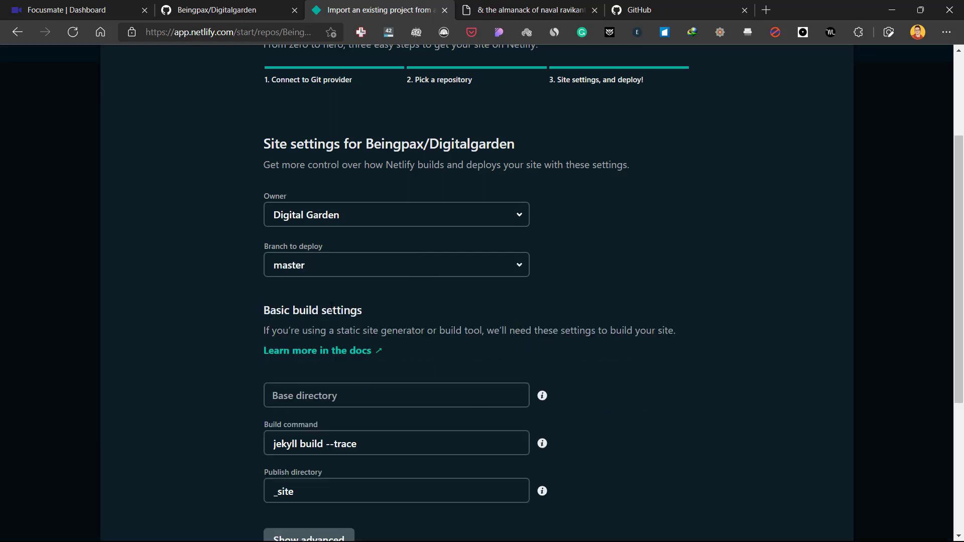
scroll(341, 314, "down", 3)
left_click(334, 289)
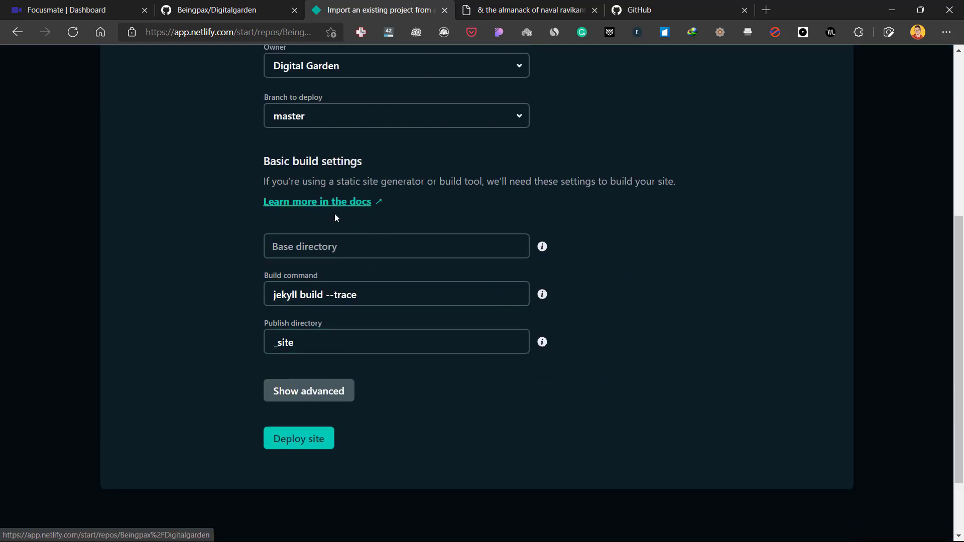
scroll(404, 194, "up", 3)
scroll(318, 328, "down", 5)
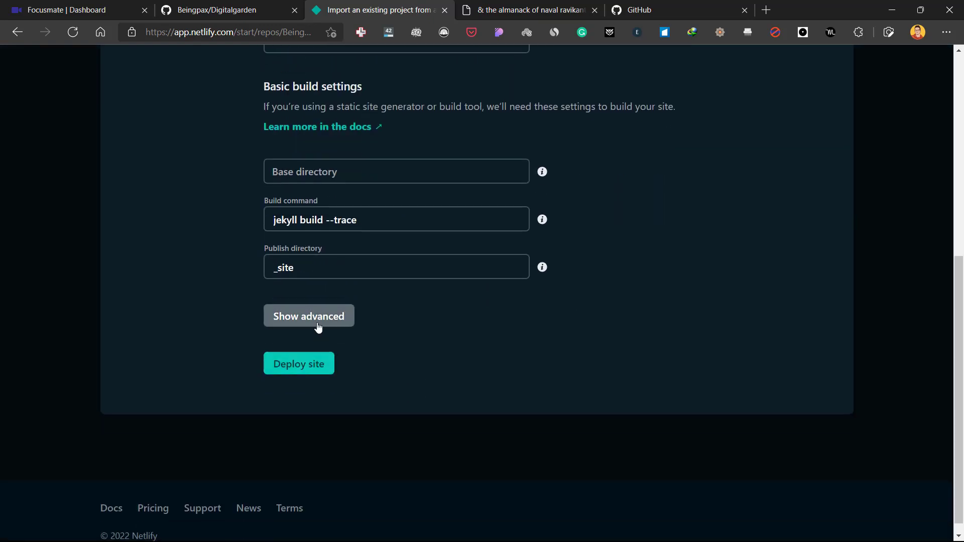
left_click(312, 367)
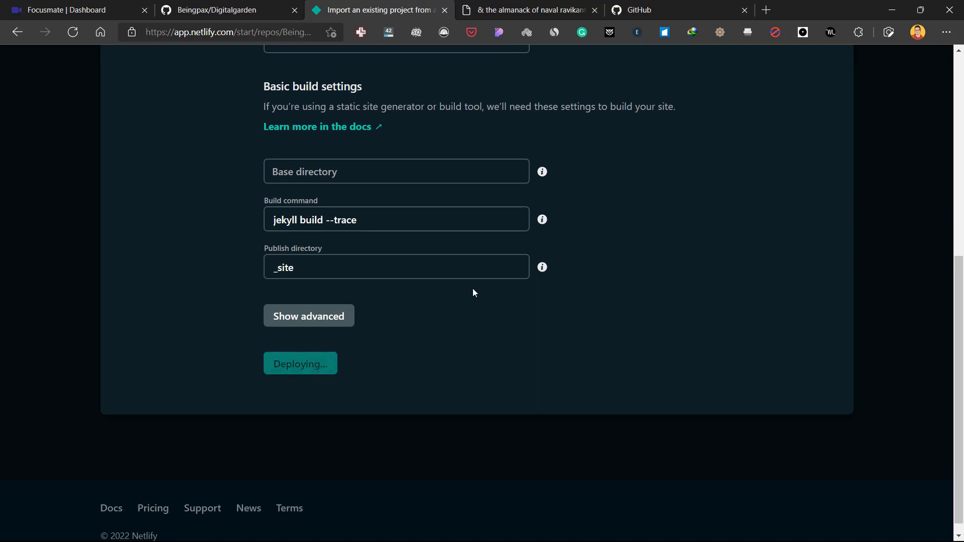
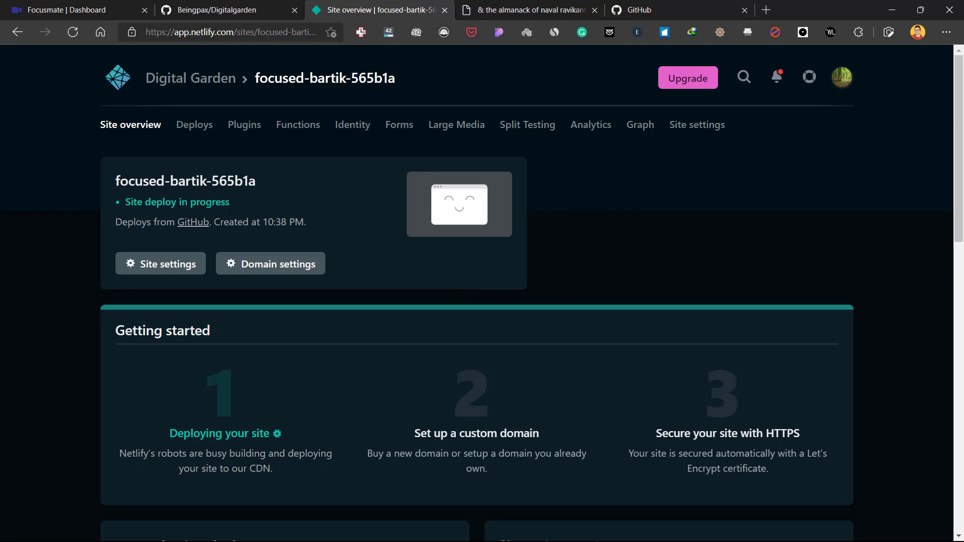
Step: Check the deploy status and creation time of the new site on its overview page
mouse_move(277, 222)
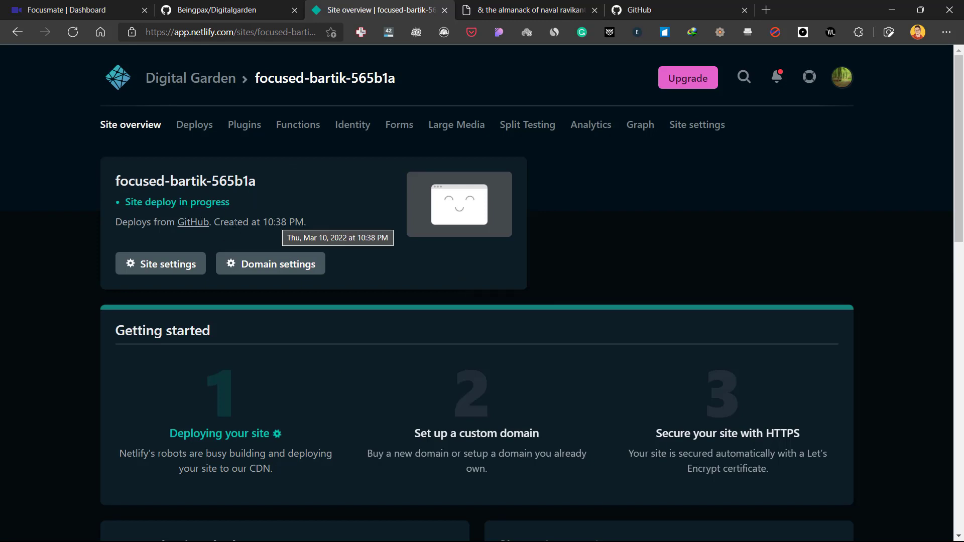
left_click_drag(230, 222, 295, 222)
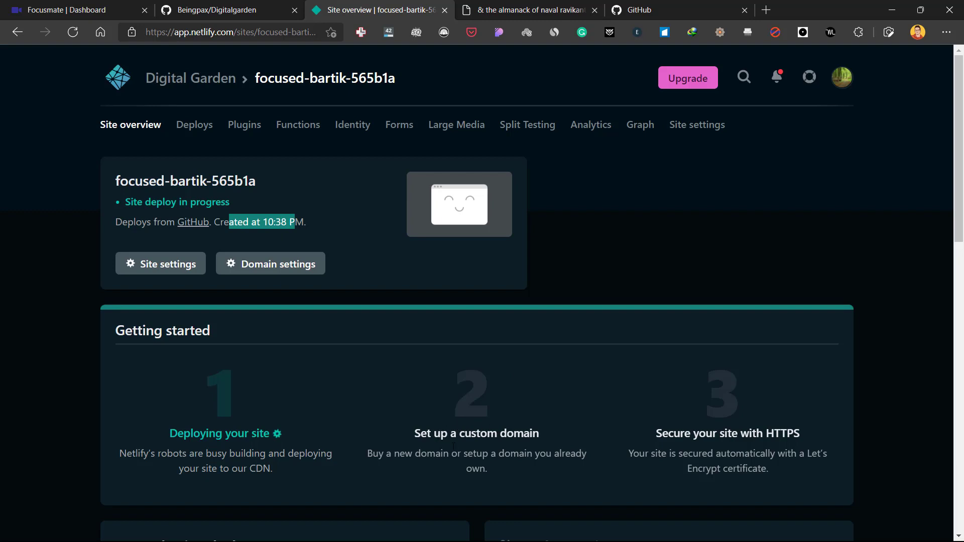
scroll(504, 421, "down", 3)
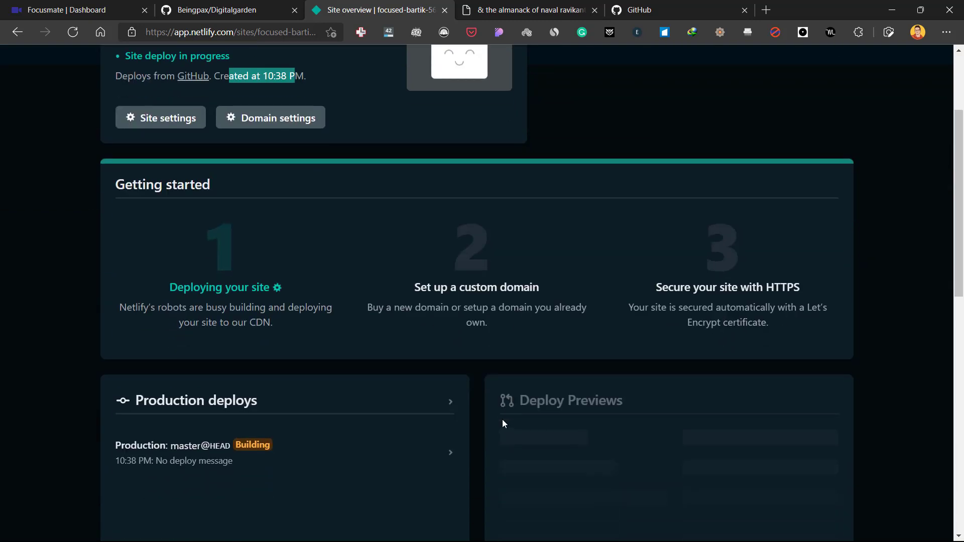
scroll(277, 197, "up", 3)
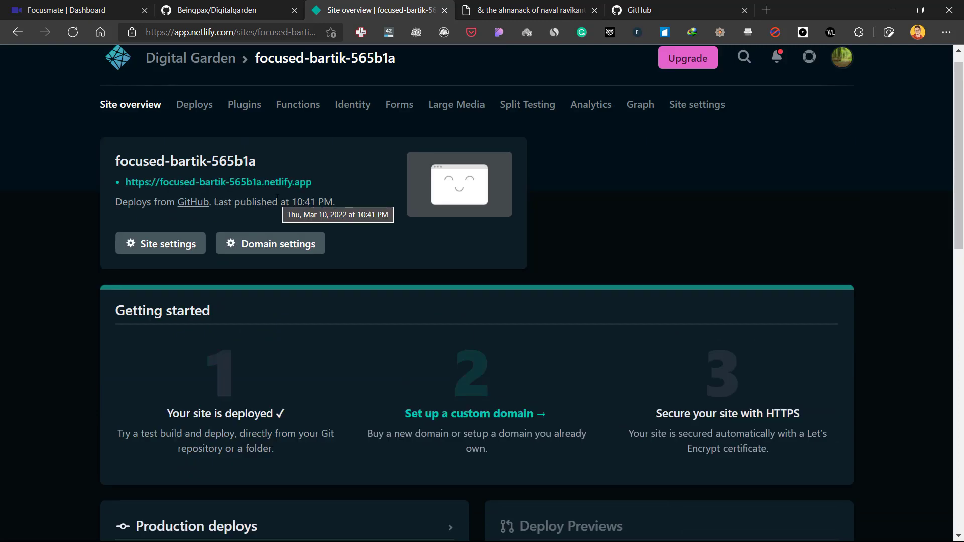
Step: Open the published site and examine the "Your first seed" note, including its syntax examples and notes graph
left_click(289, 187)
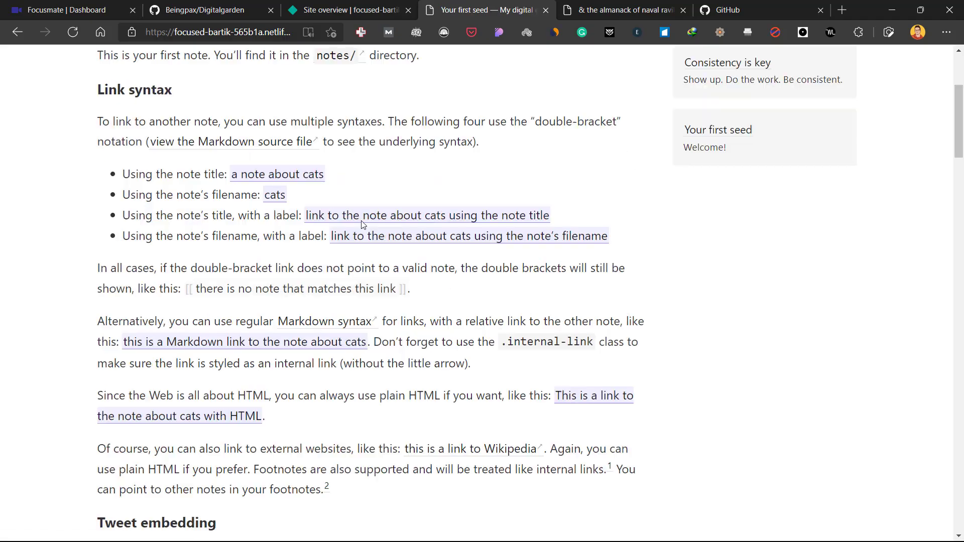
scroll(365, 225, "down", 15)
scroll(365, 225, "down", 20)
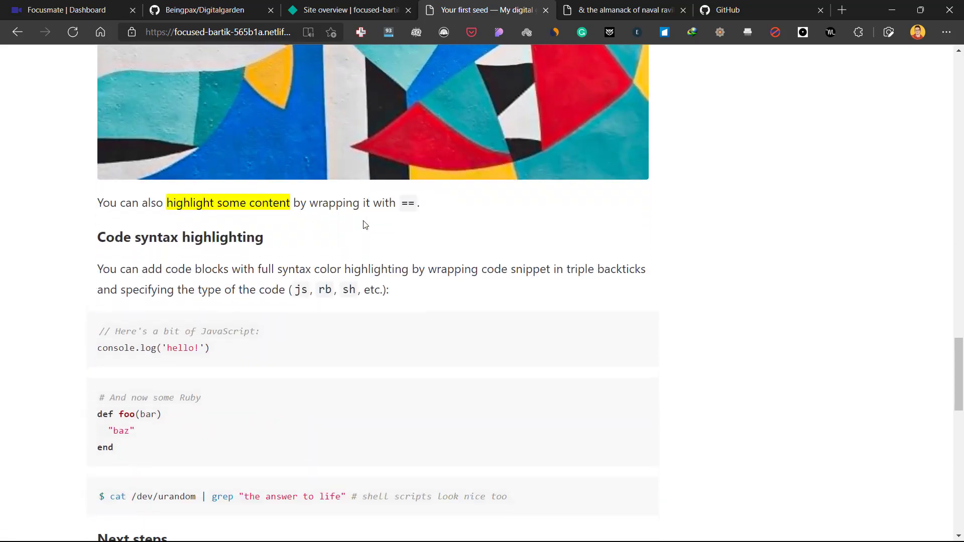
scroll(482, 227, "up", 5)
scroll(482, 227, "down", 6)
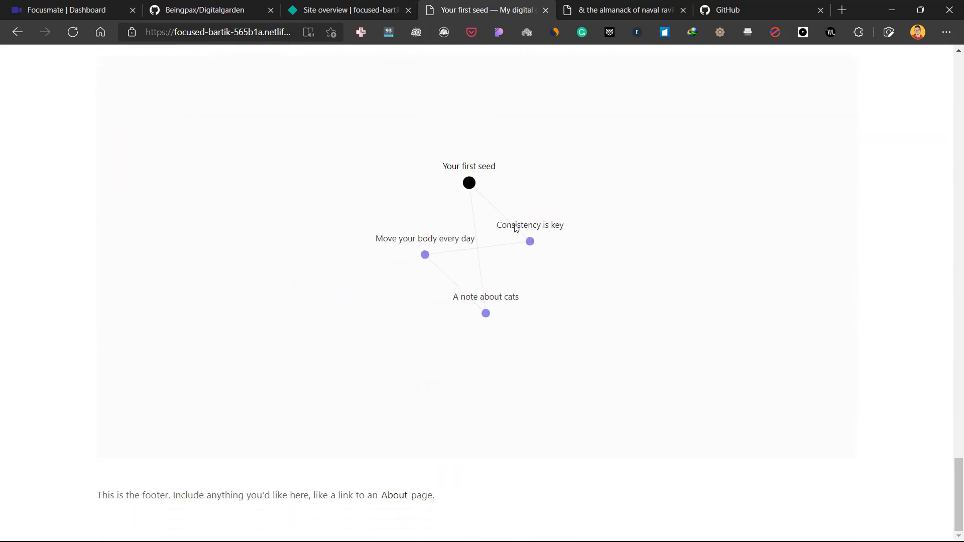
scroll(548, 220, "up", 5)
scroll(506, 269, "down", 5)
scroll(506, 269, "up", 12)
scroll(776, 225, "down", 6)
scroll(776, 225, "up", 20)
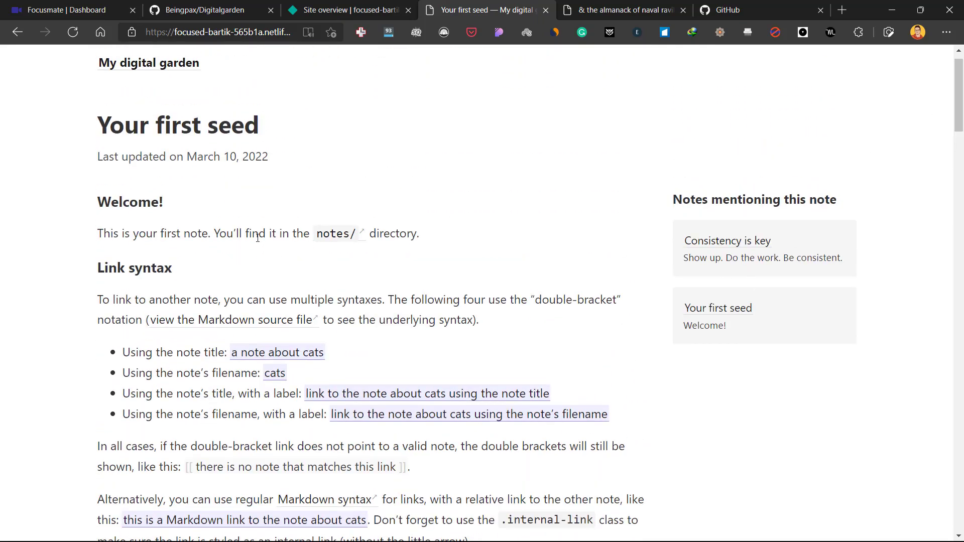
Step: Return to Netlify and change the site name to digitalgarden12 in the site settings, reviewing the site information
left_click(360, 5)
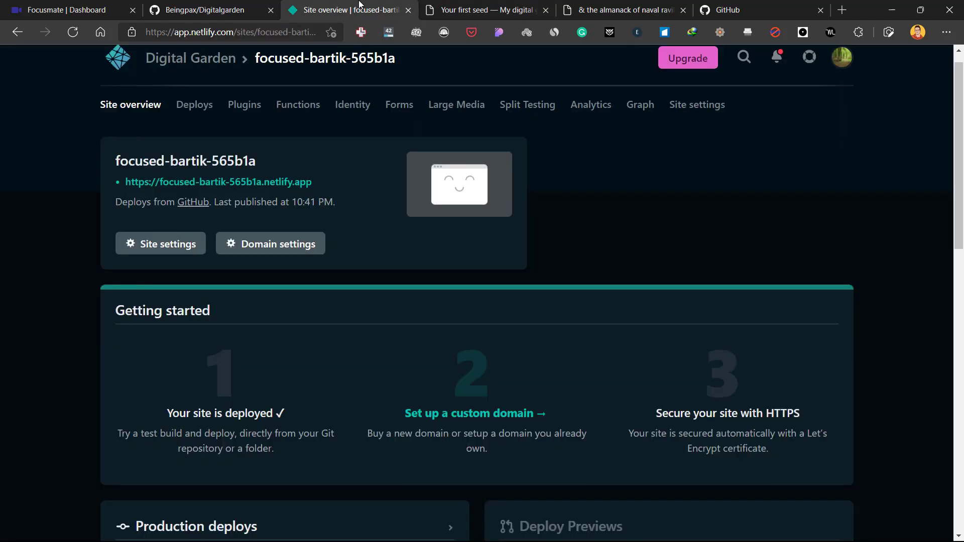
left_click(171, 248)
scroll(518, 402, "down", 1)
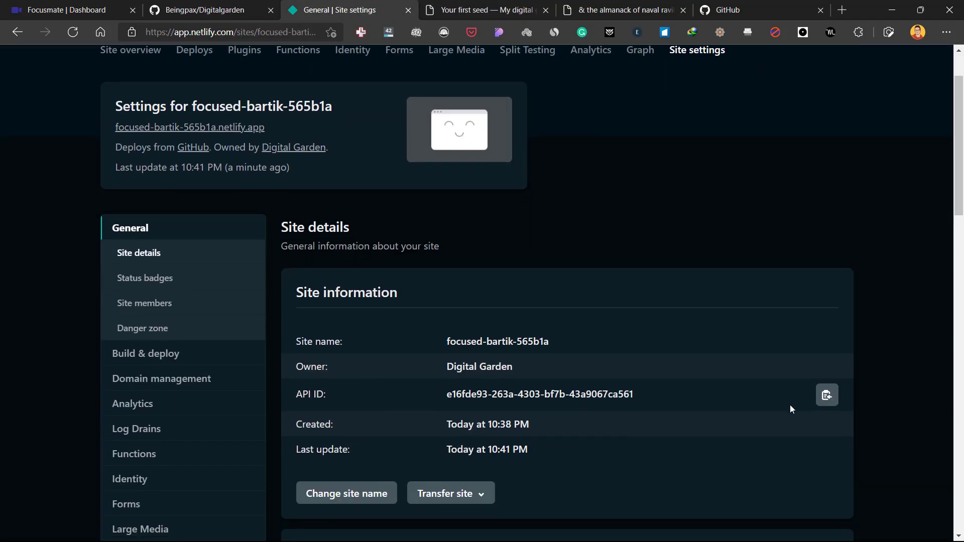
left_click(384, 497)
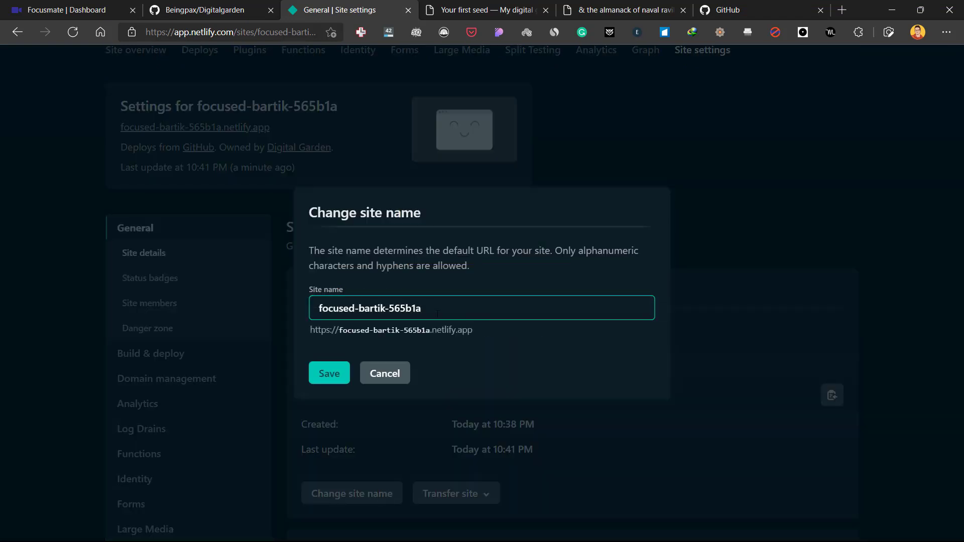
type("digit")
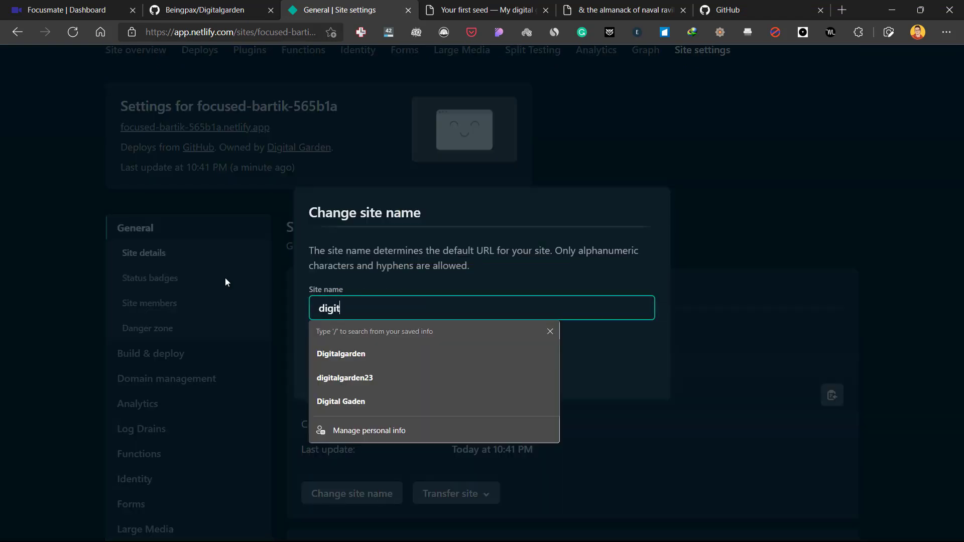
type("algardenee")
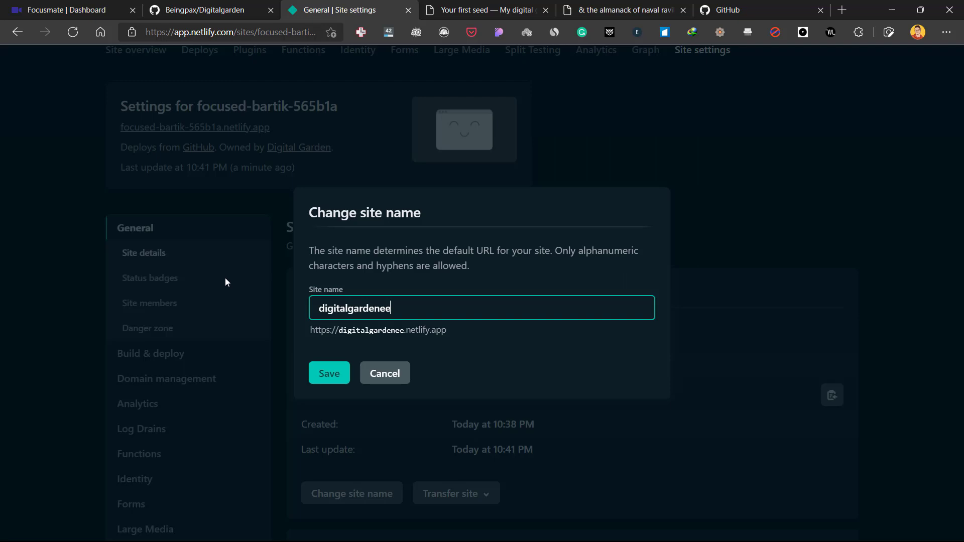
key("BackSpace")
key("BackSpace")
type("12")
left_click(332, 374)
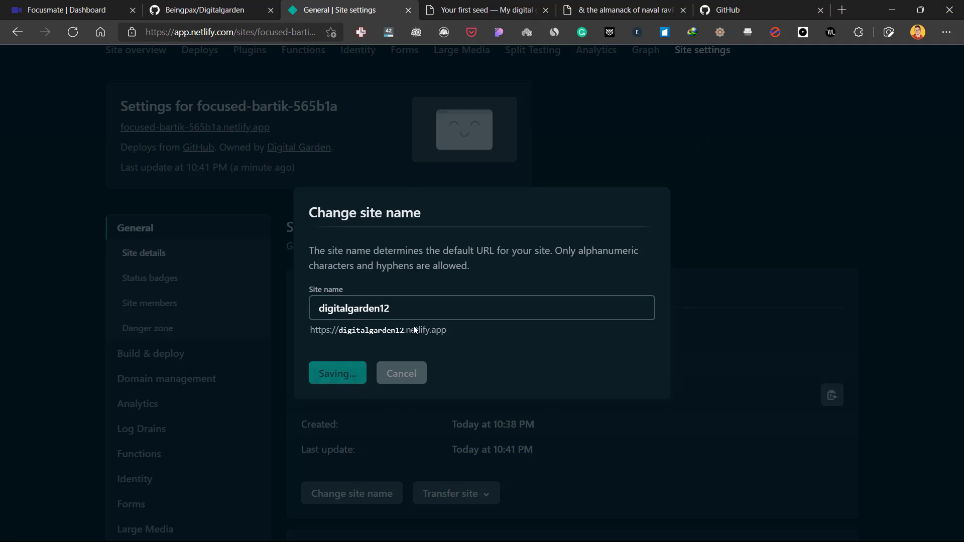
scroll(433, 210, "down", 4)
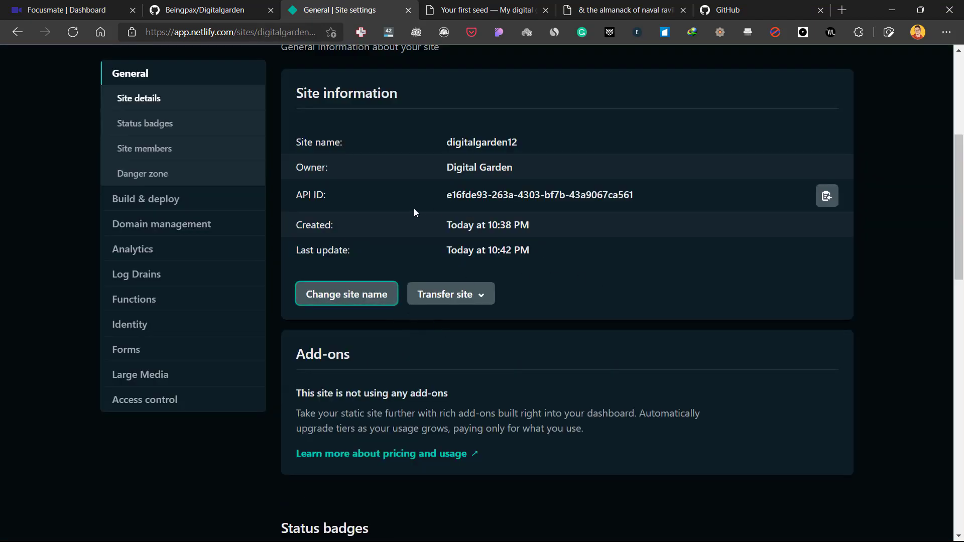
scroll(447, 288, "up", 5)
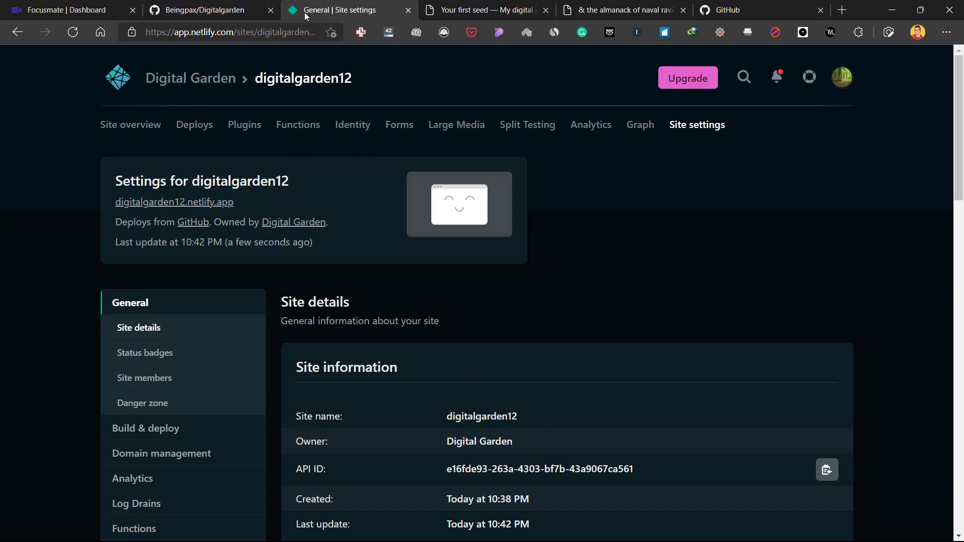
scroll(531, 420, "down", 4)
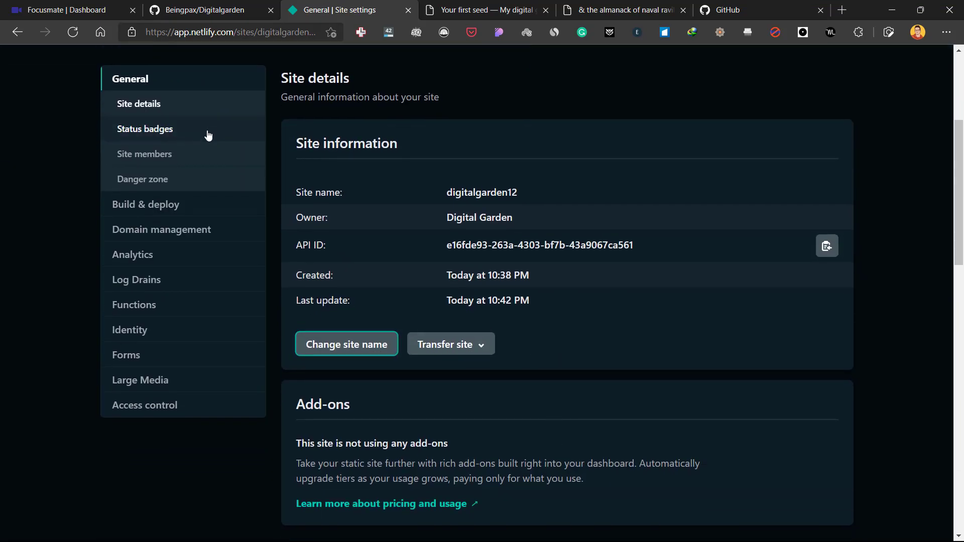
Step: Review the site's domain management settings and the form for adding a custom domain
scroll(446, 218, "up", 4)
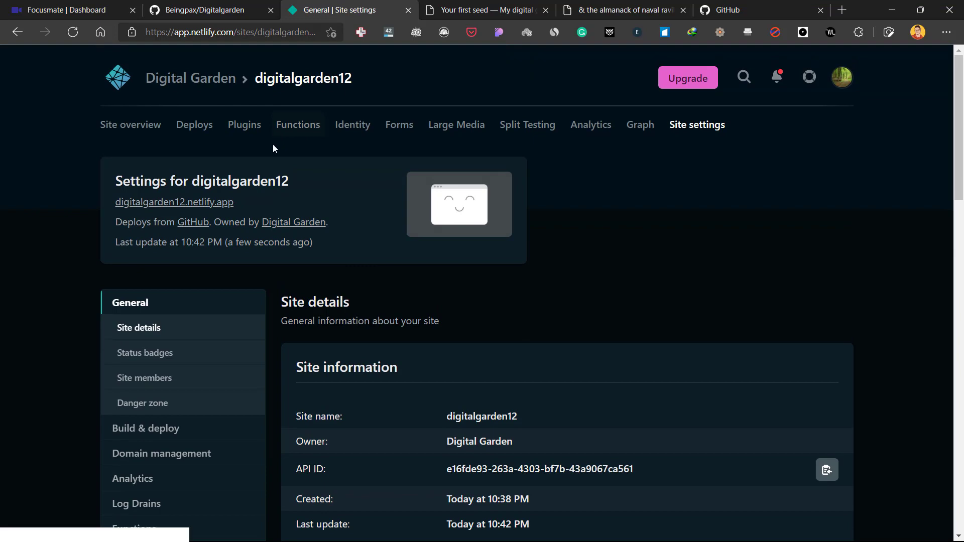
left_click(133, 126)
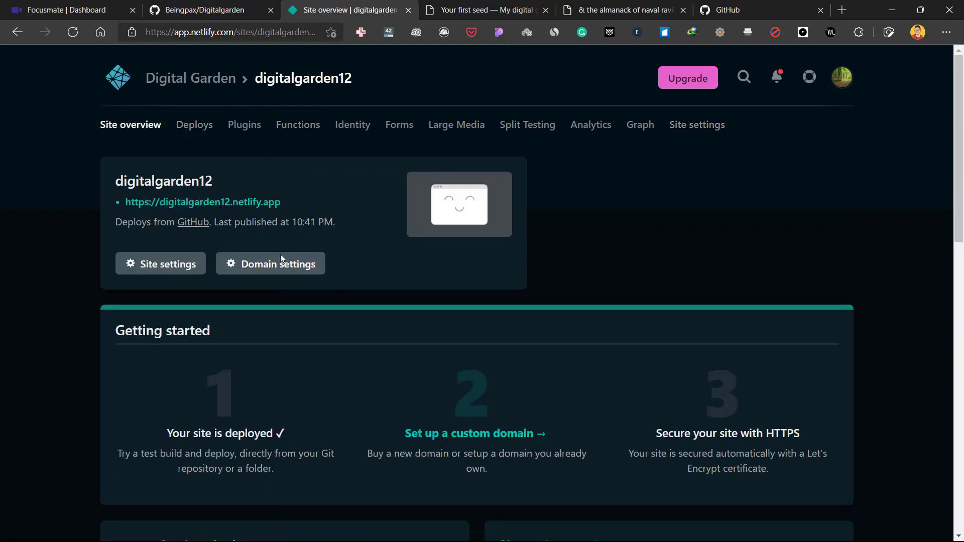
left_click(265, 274)
scroll(385, 252, "down", 7)
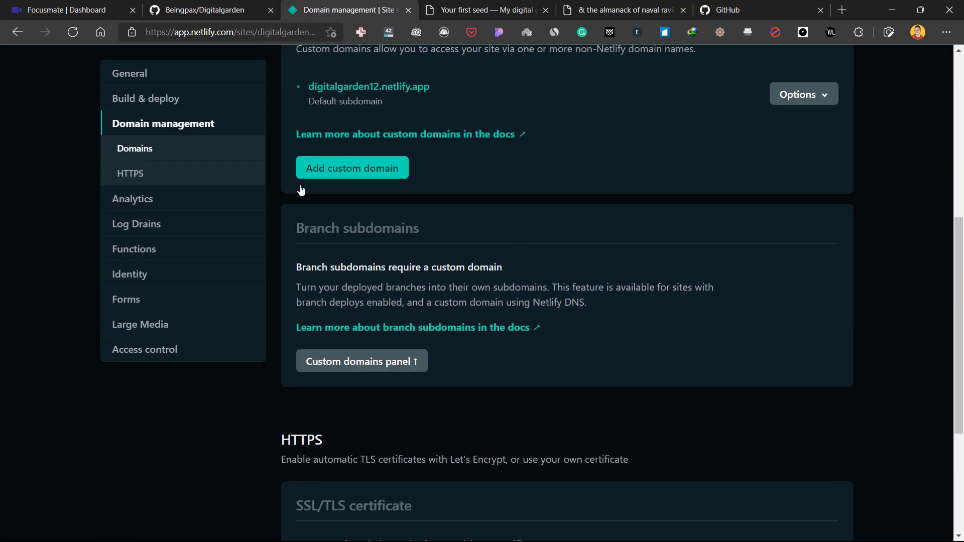
left_click(394, 169)
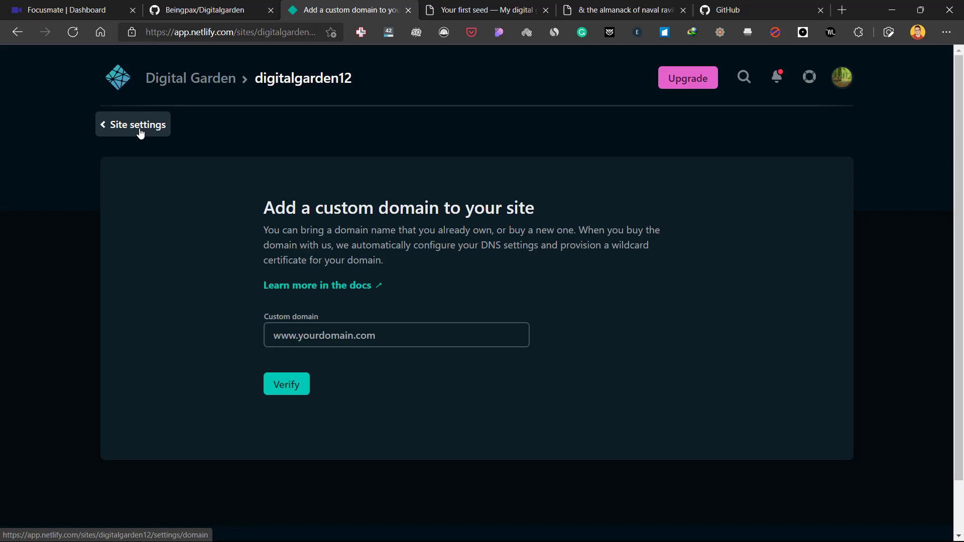
left_click(140, 131)
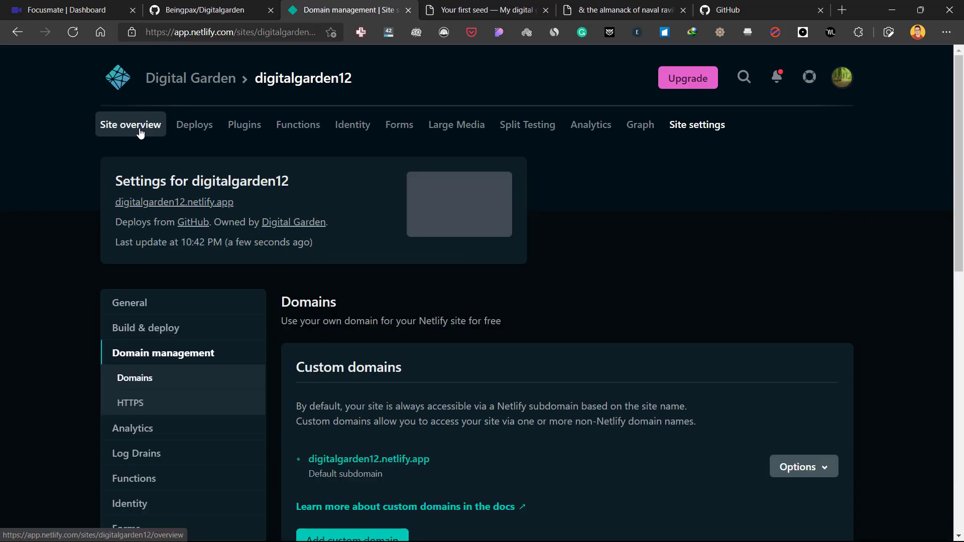
scroll(531, 293, "down", 10)
scroll(532, 292, "up", 10)
Step: Switch to the published site and look at the title of the "Your first seed" note
key("ctrl+Tab")
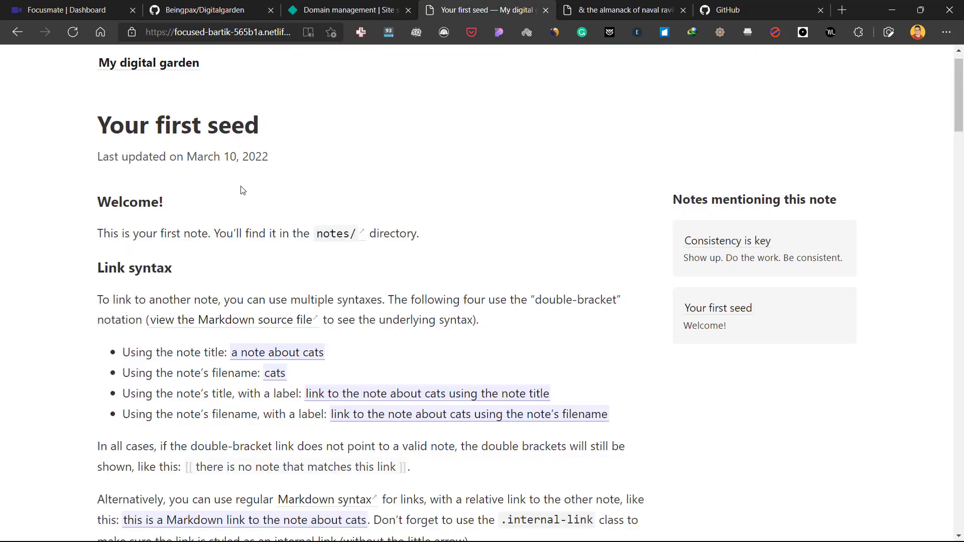
left_click_drag(138, 123, 220, 125)
left_click(227, 230)
Step: Minimize the browser and, in File Explorer, open the vault folder inside Obsidian on the Self (D:) drive
left_click(904, 8)
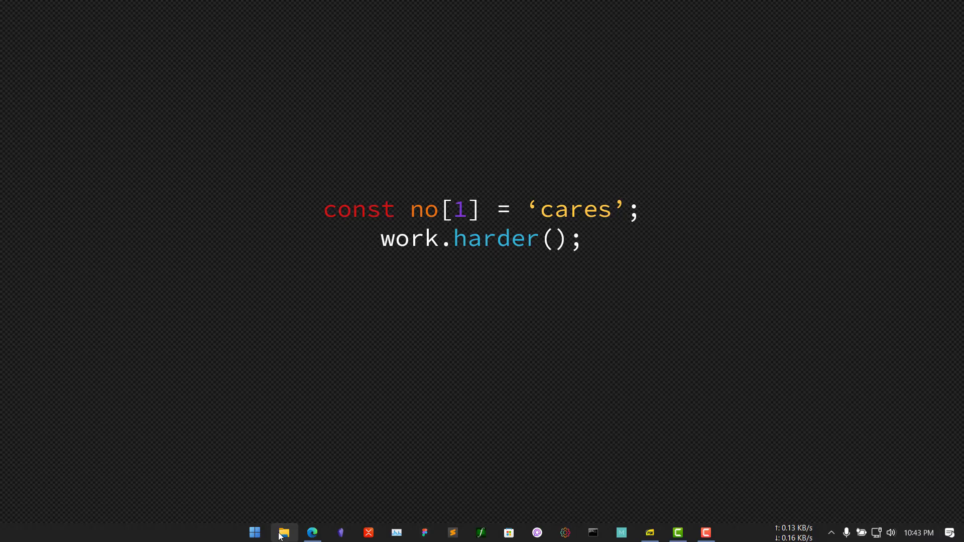
left_click(283, 533)
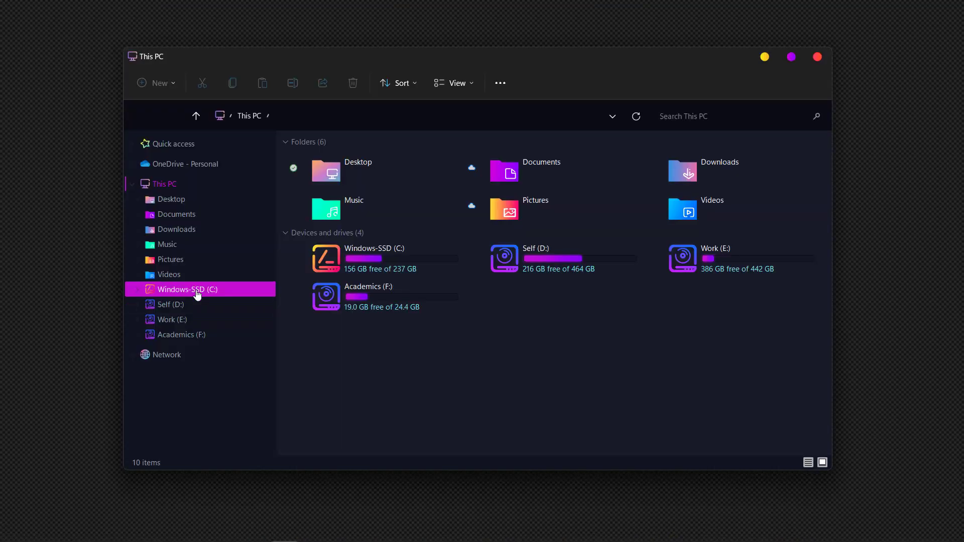
left_click(197, 290)
left_click(185, 184)
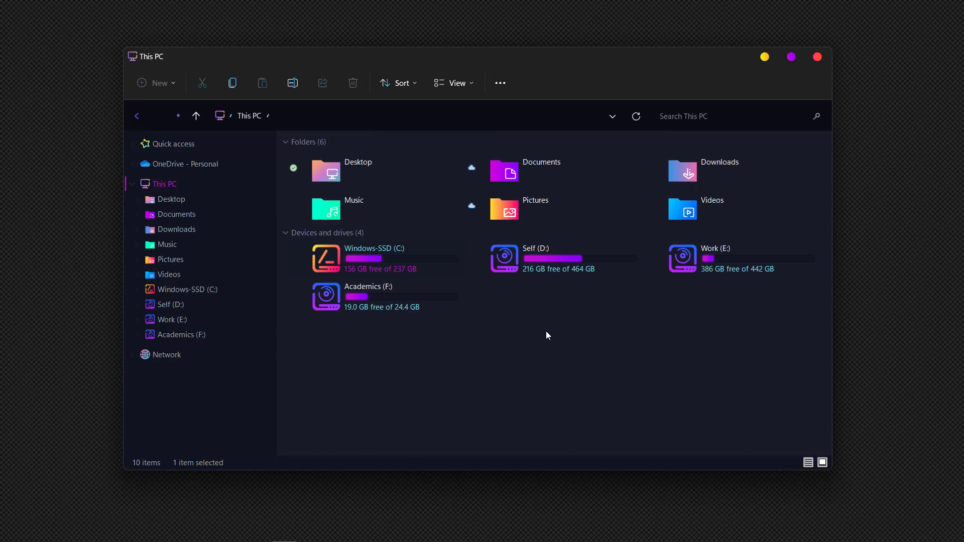
left_click(590, 254)
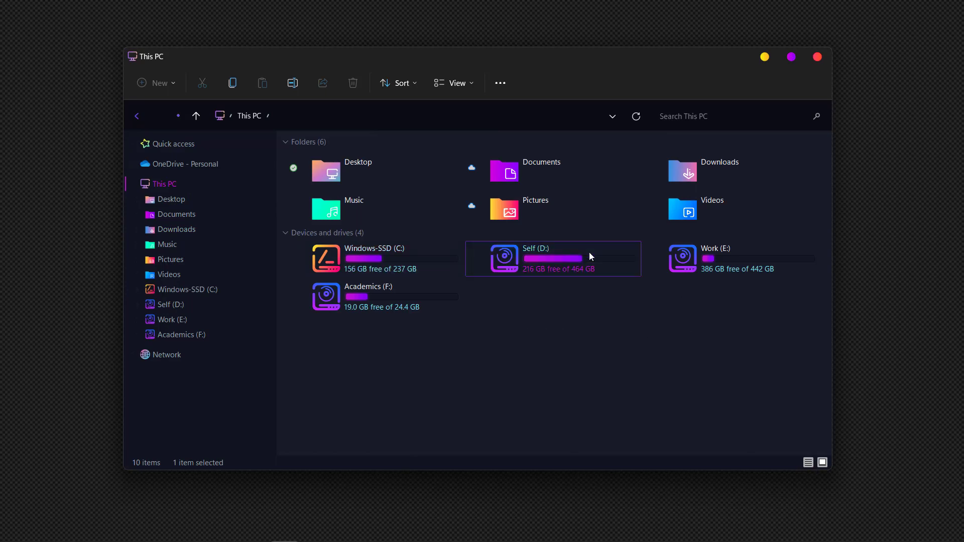
double_click(589, 255)
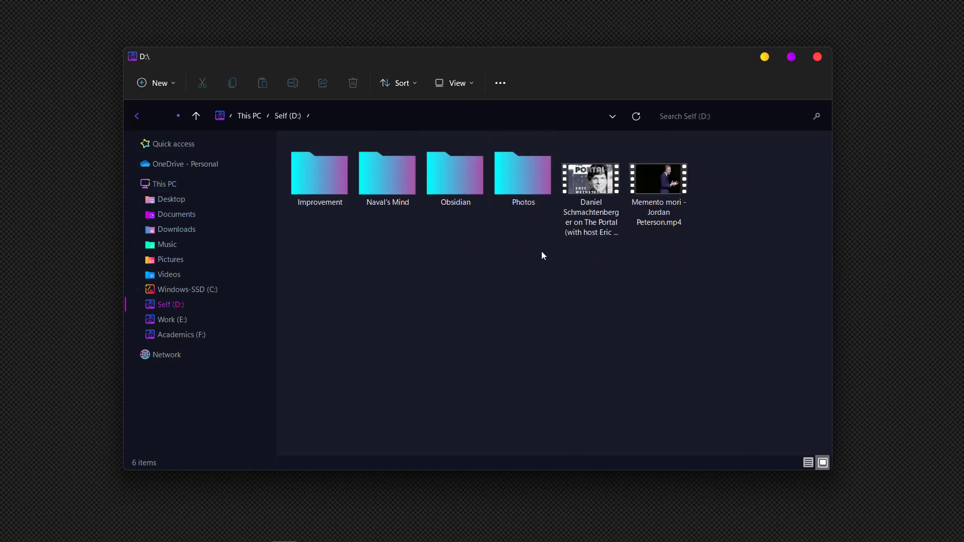
double_click(463, 170)
double_click(453, 158)
Step: Copy the References and Permanent Notes folders from the Obsidian vault
left_click(664, 218)
left_click(592, 227)
left_click_drag(593, 227, 485, 215)
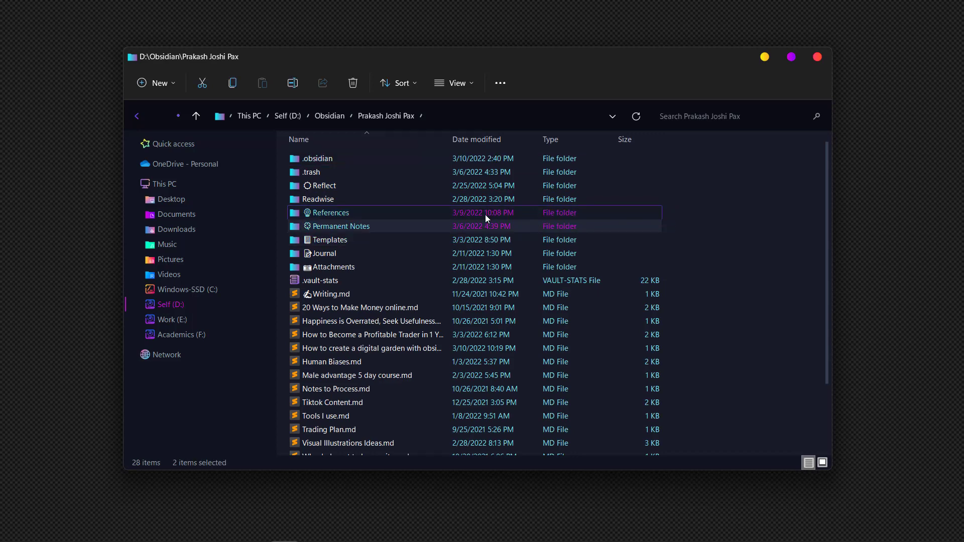
right_click(391, 217)
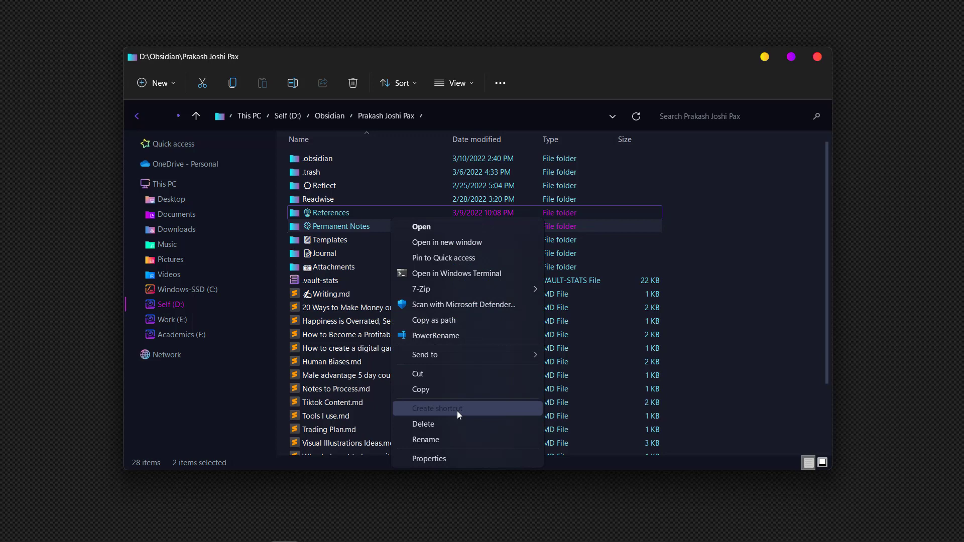
left_click(457, 394)
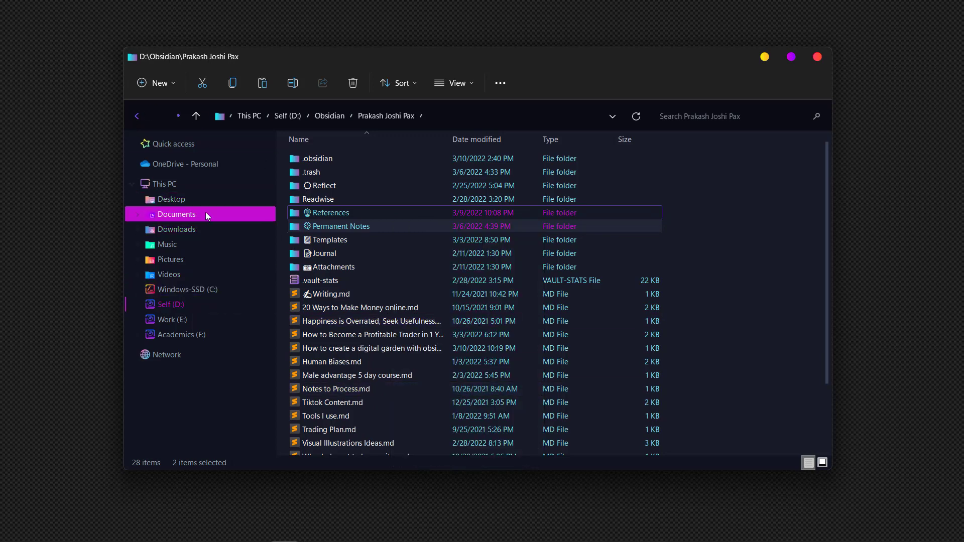
Step: Open the _notes folder of the local Digitalgarden repository under Documents\GitHub
left_click(223, 212)
left_click(414, 176)
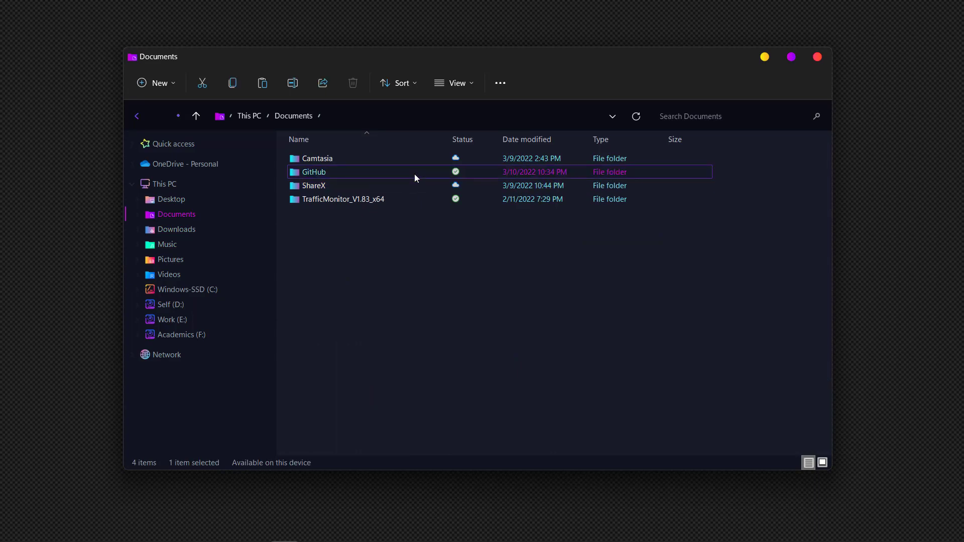
double_click(414, 177)
left_click(354, 163)
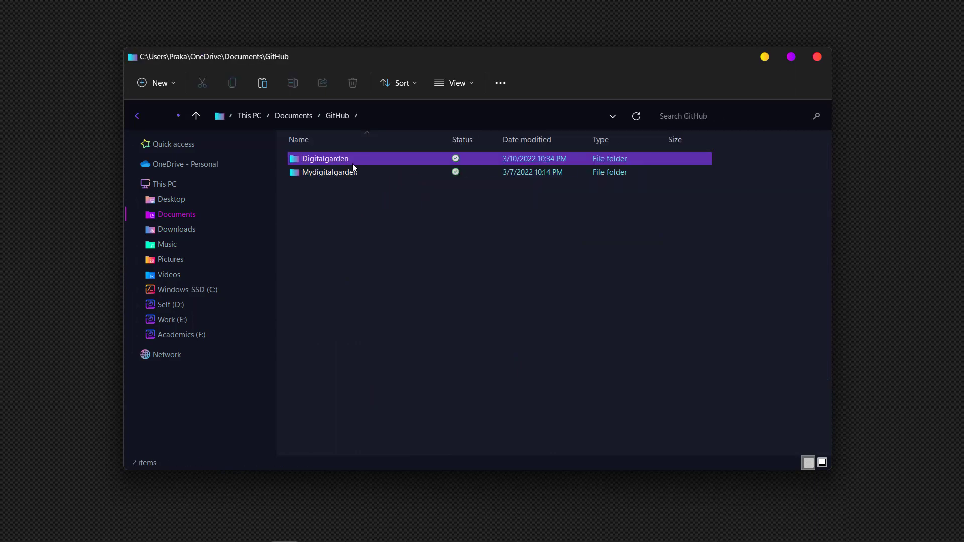
double_click(353, 164)
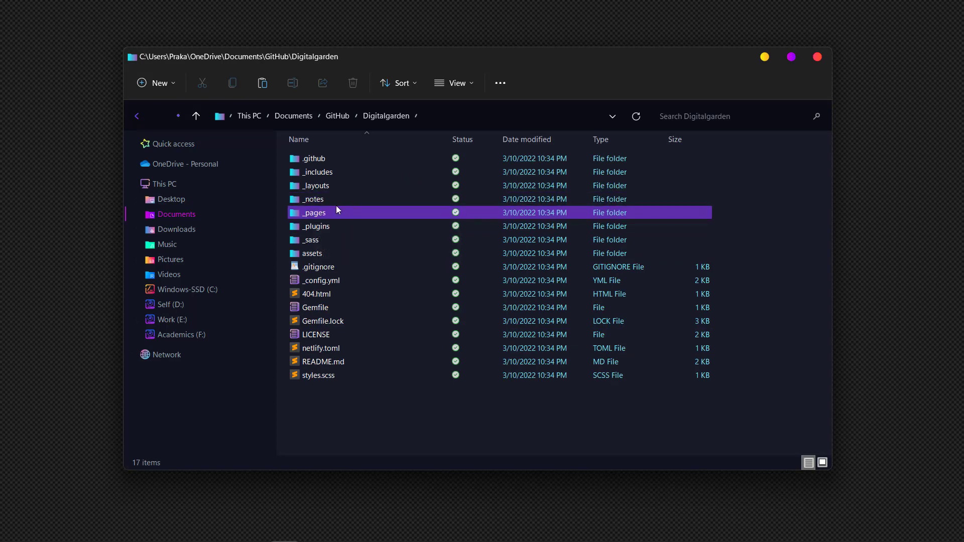
mouse_move(303, 204)
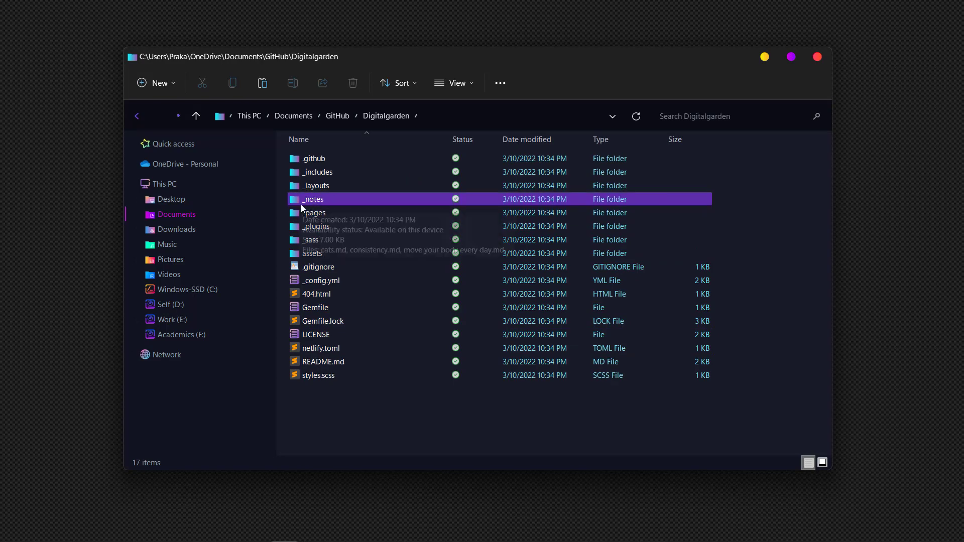
double_click(372, 200)
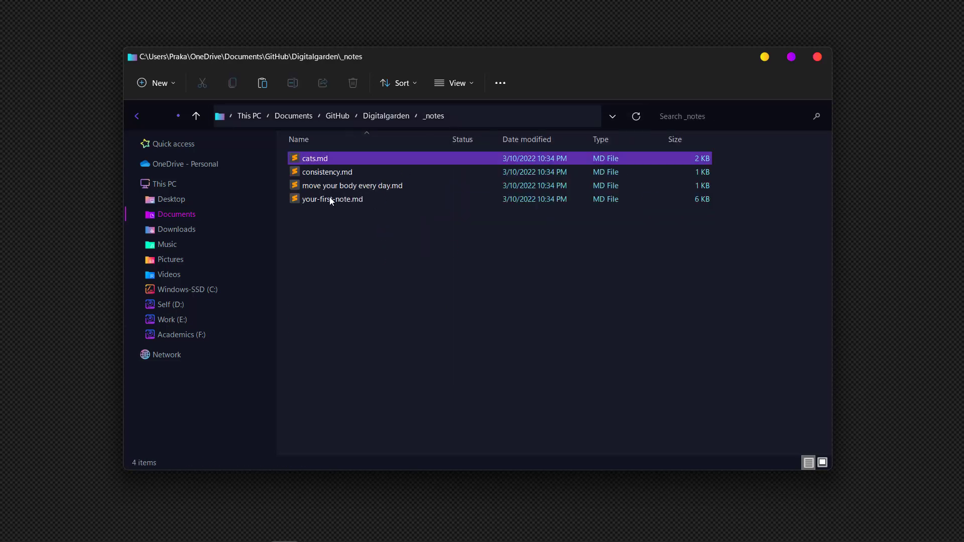
Step: Paste the copied References and Permanent Notes folders alongside the sample notes in _notes
left_click_drag(308, 285, 381, 120)
left_click(364, 314)
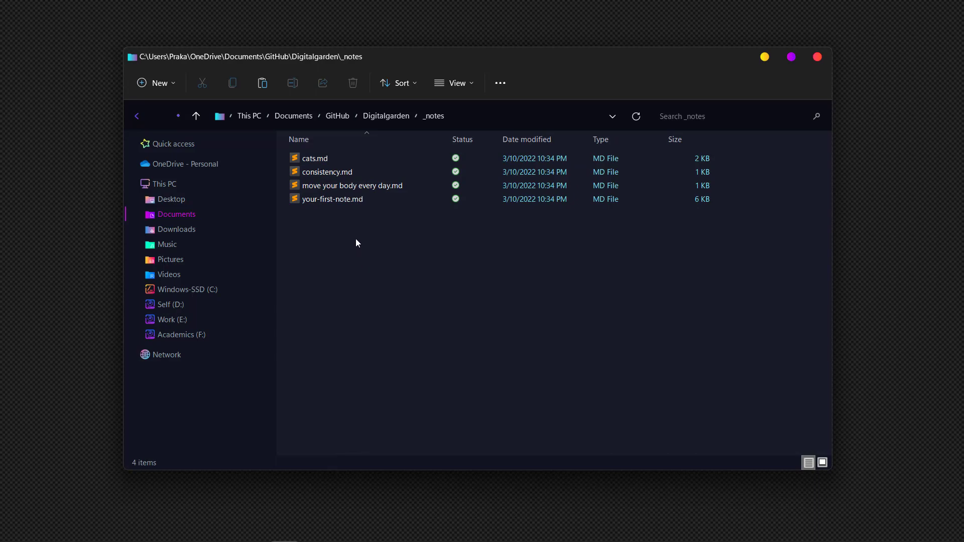
key("ctrl+v")
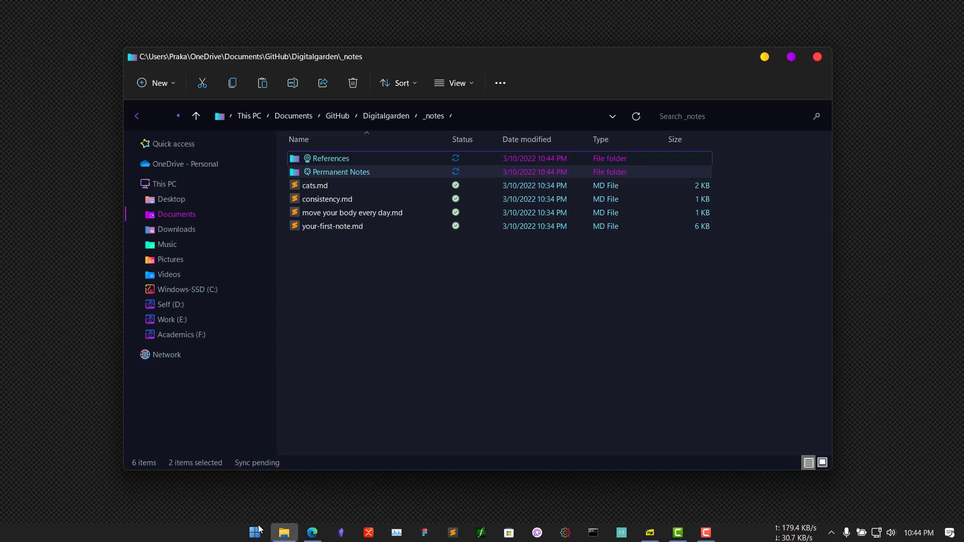
Step: Launch GitHub Desktop and look through the changed note files in the Digitalgarden repository
left_click(257, 533)
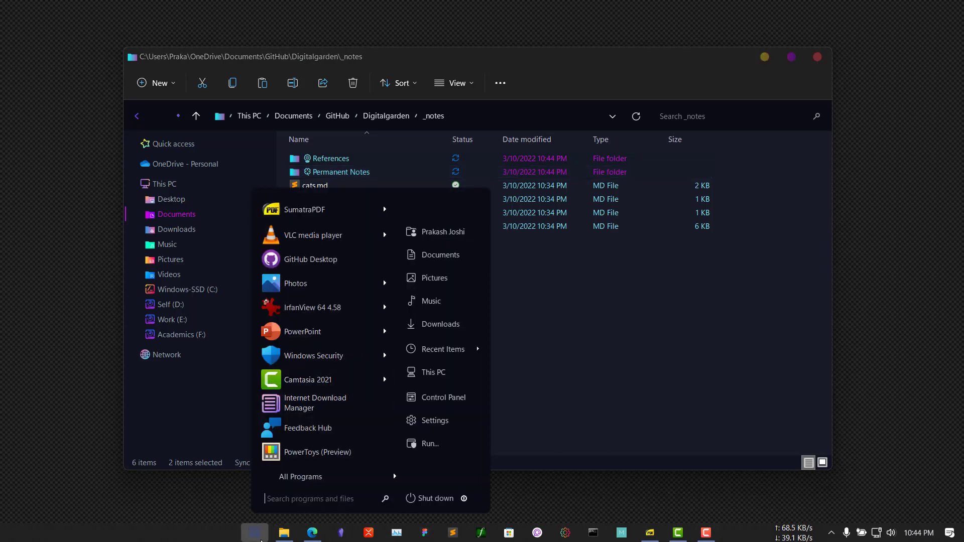
type("github")
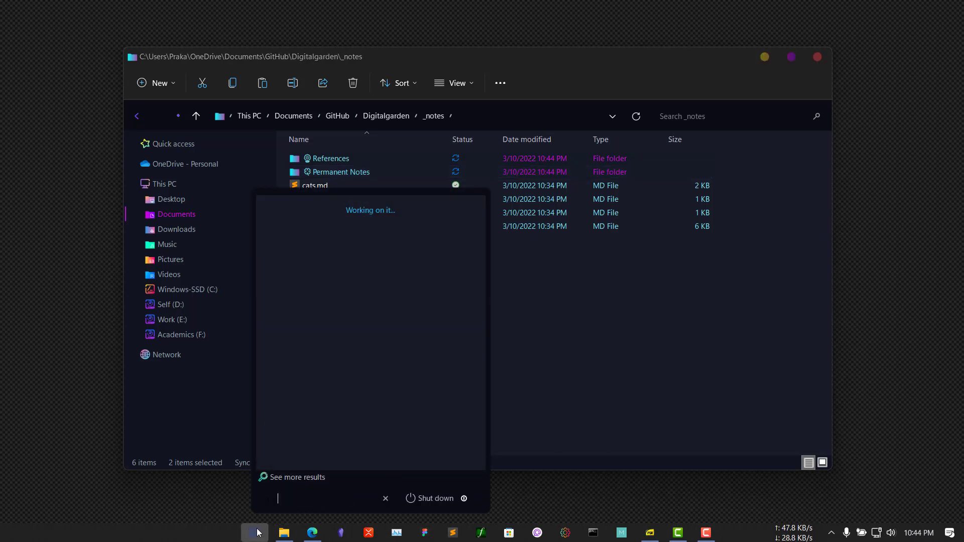
key("Return")
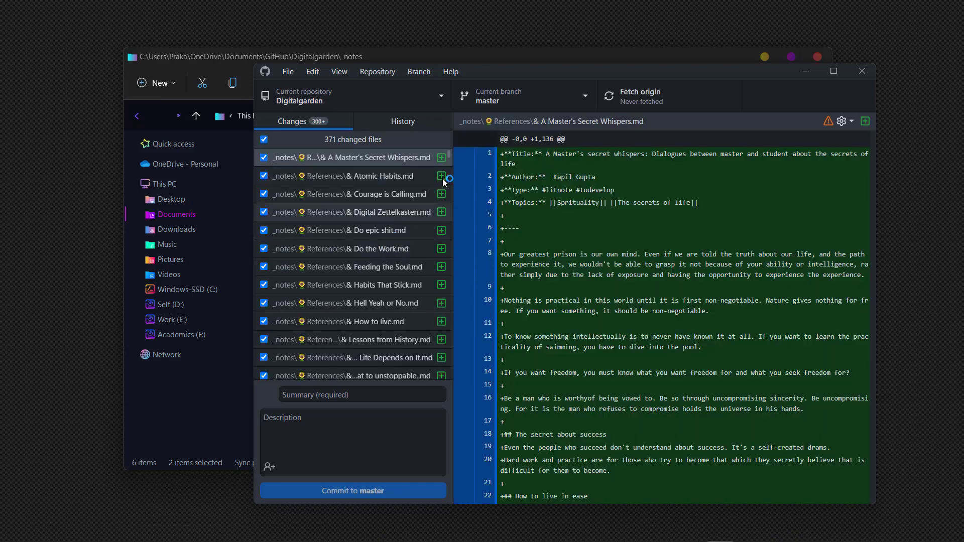
scroll(352, 301, "down", 5)
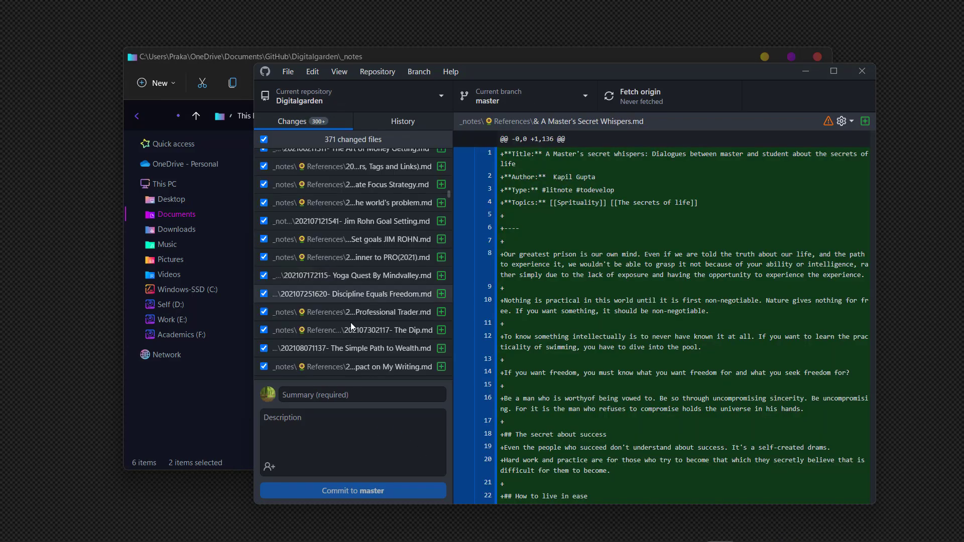
Step: Commit all changed files to master with the summary "s", push the commit to origin and minimize GitHub Desktop
left_click(332, 397)
type("s")
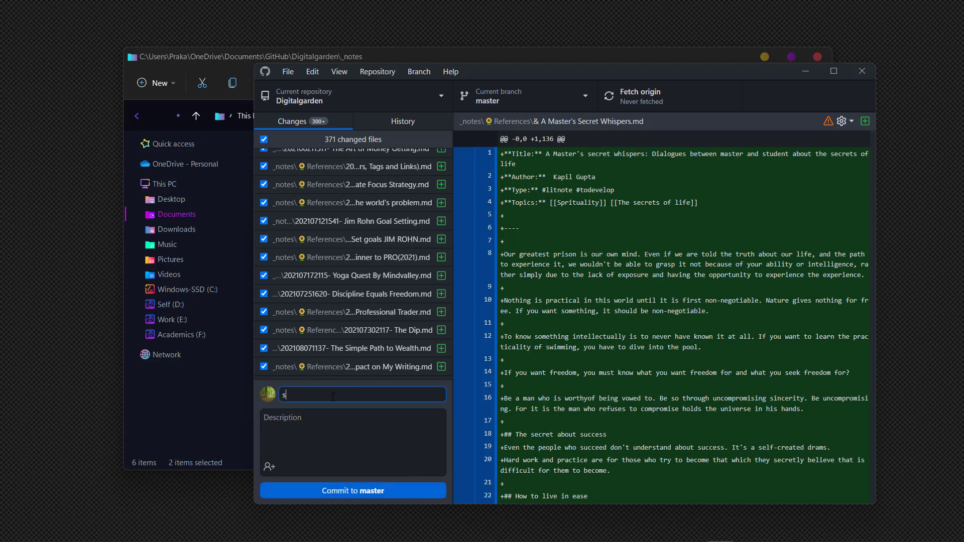
left_click(372, 492)
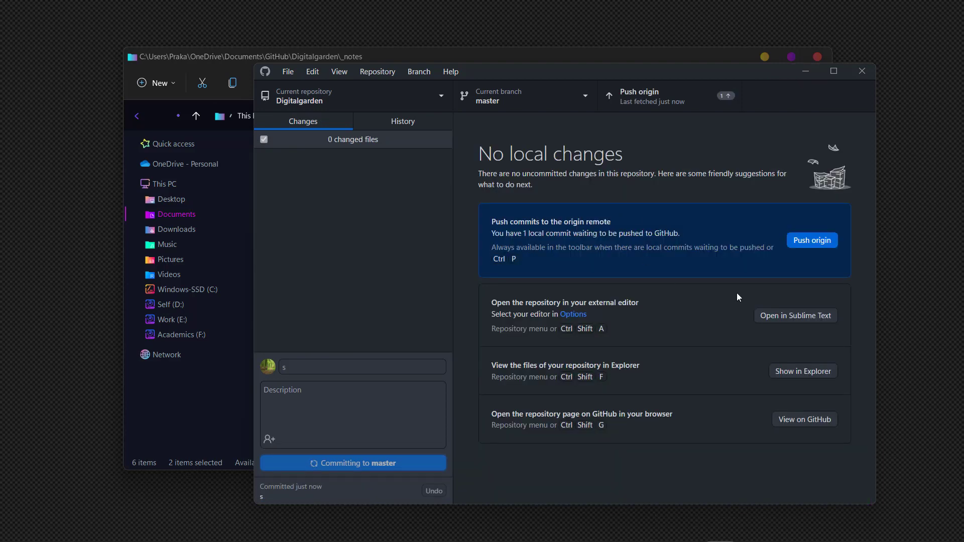
left_click(807, 245)
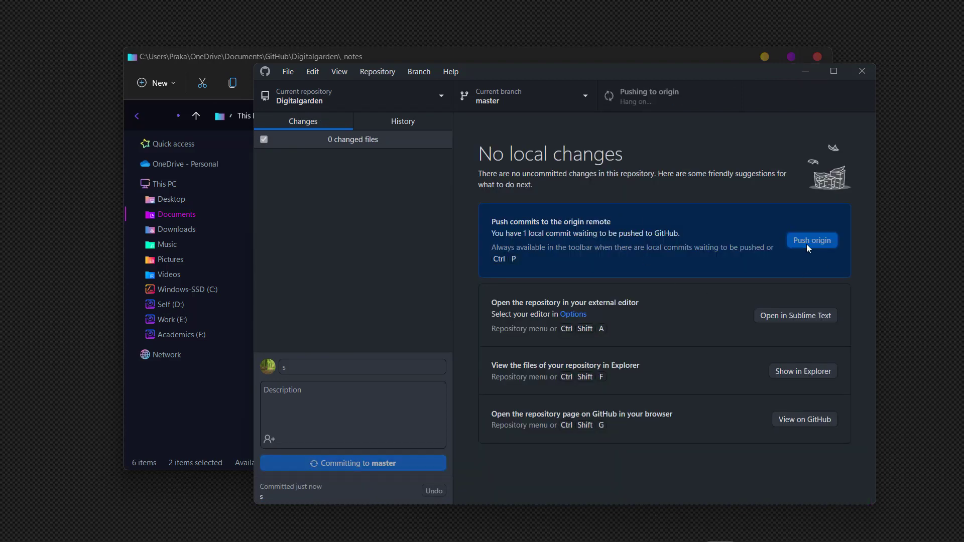
left_click(812, 75)
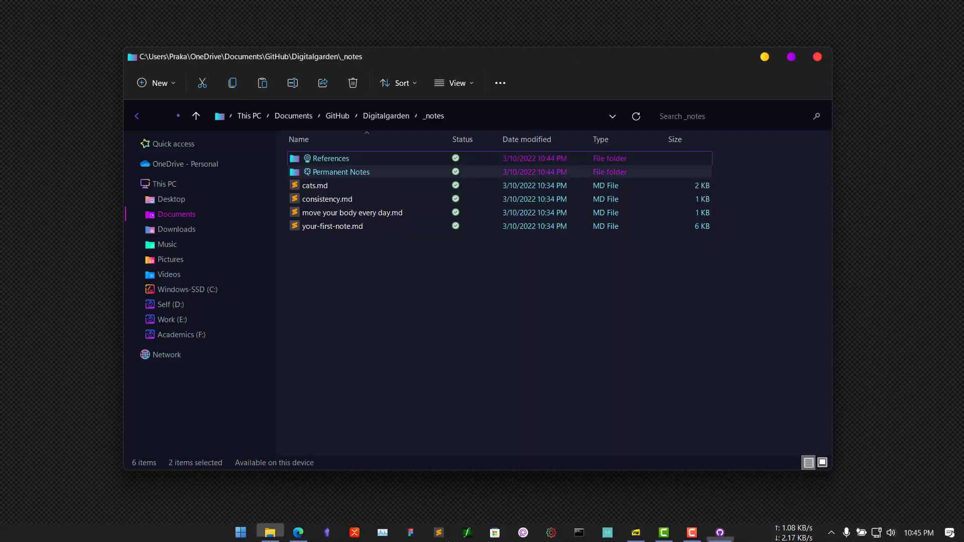
Step: Return to Netlify in the browser, refresh the site overview and open the details of the newest production deploy
left_click(296, 536)
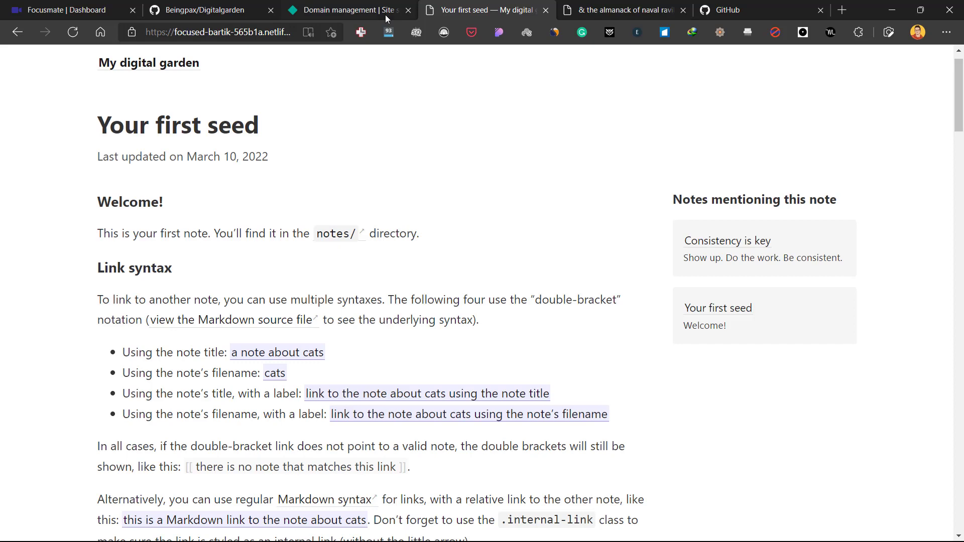
left_click(367, 9)
left_click(132, 133)
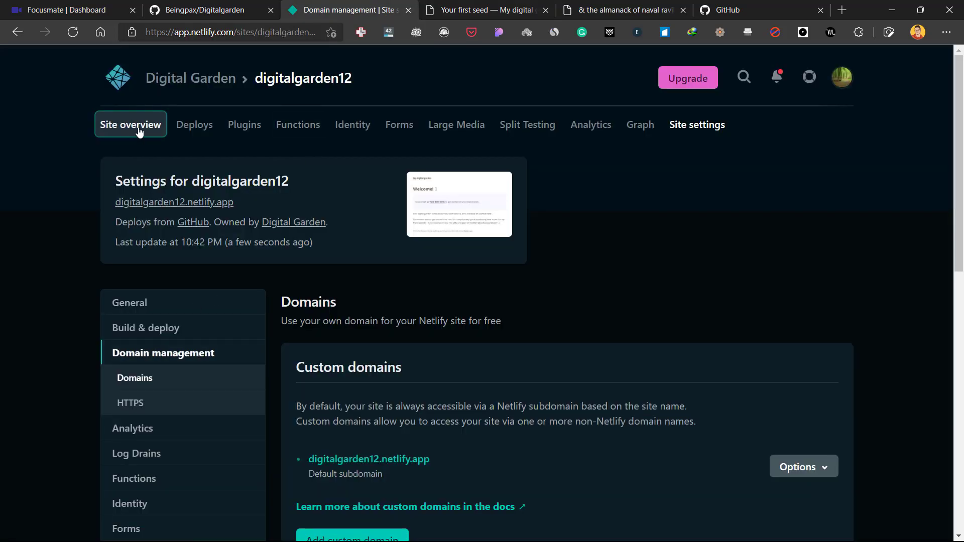
scroll(230, 236, "down", 2)
scroll(284, 437, "down", 3)
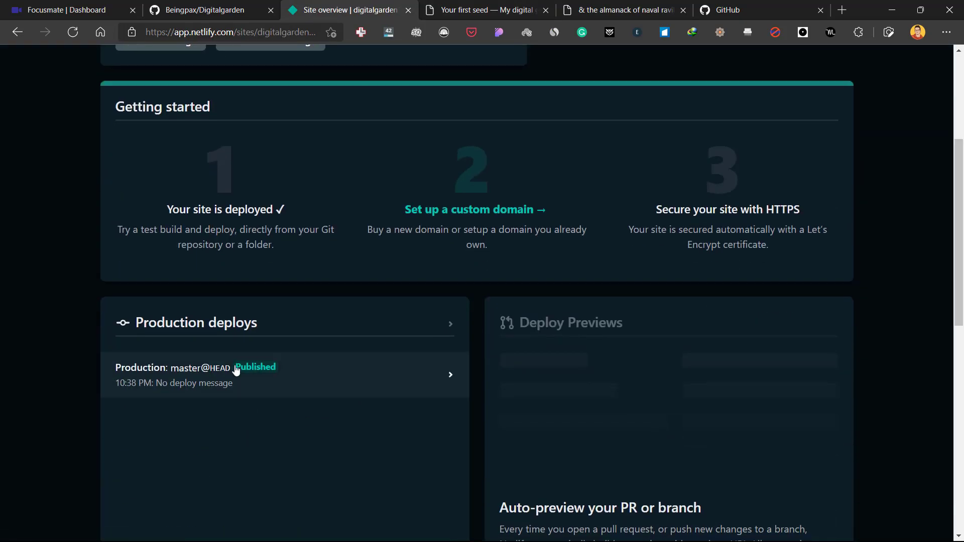
scroll(213, 182, "up", 5)
left_click(73, 32)
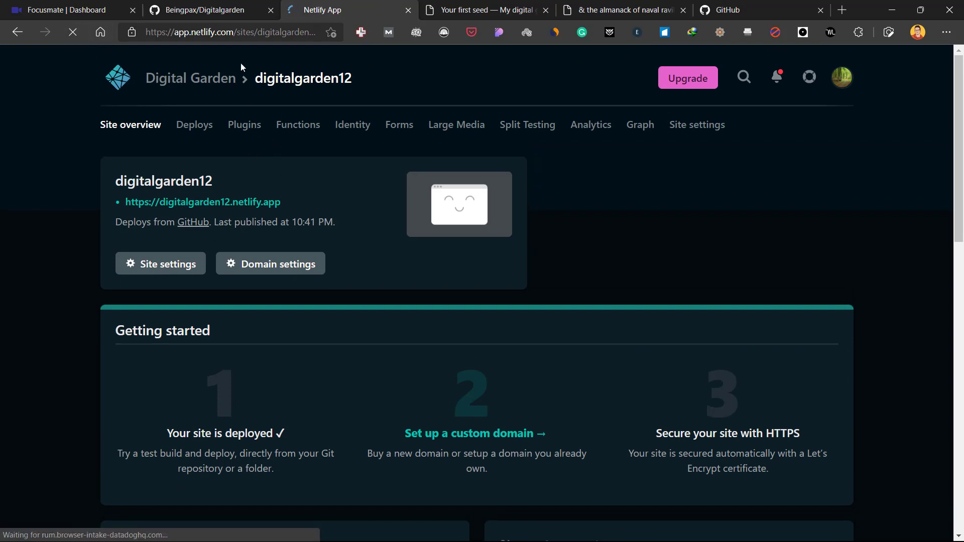
scroll(358, 444, "down", 3)
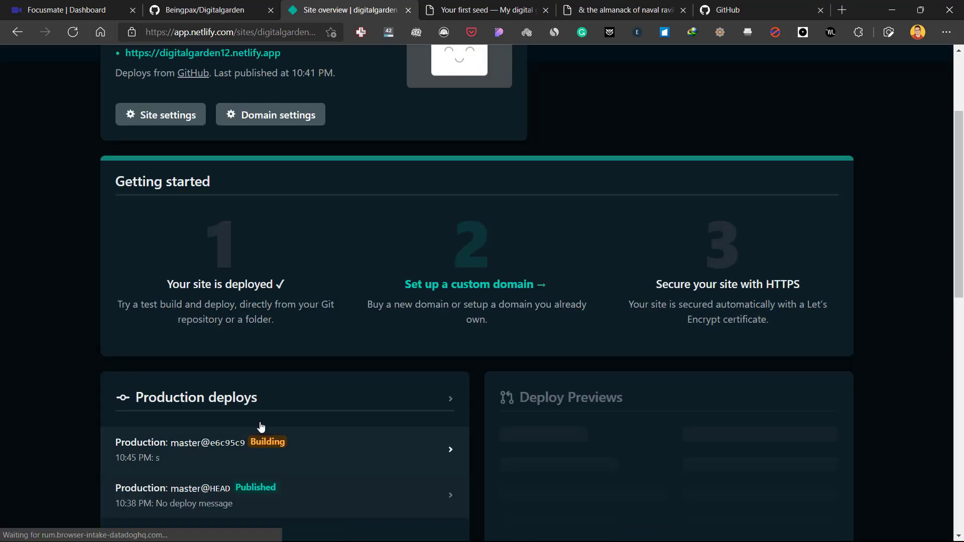
left_click(317, 457)
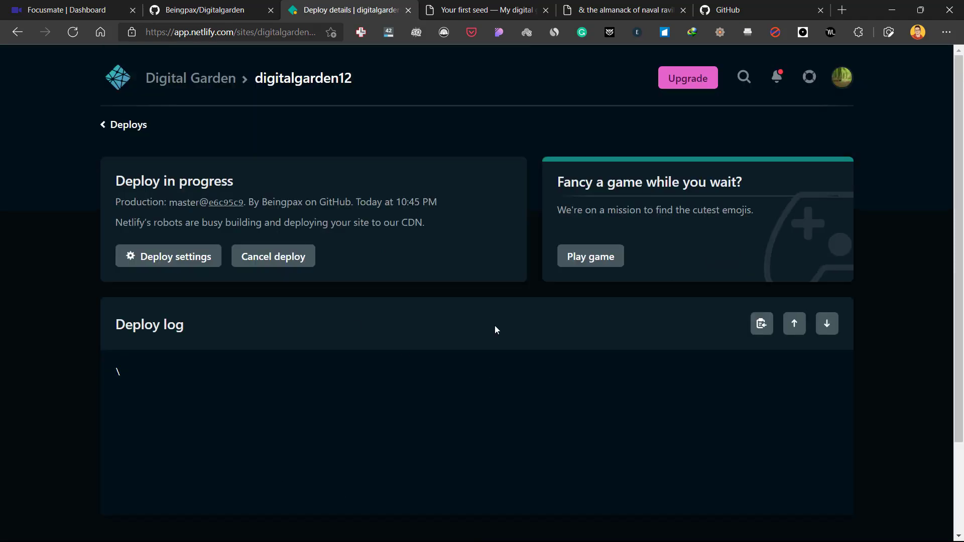
Step: Follow the build's deploy log, examining the build stages, note file conflicts and final site deployment entries
scroll(511, 363, "down", 6)
scroll(294, 240, "up", 15)
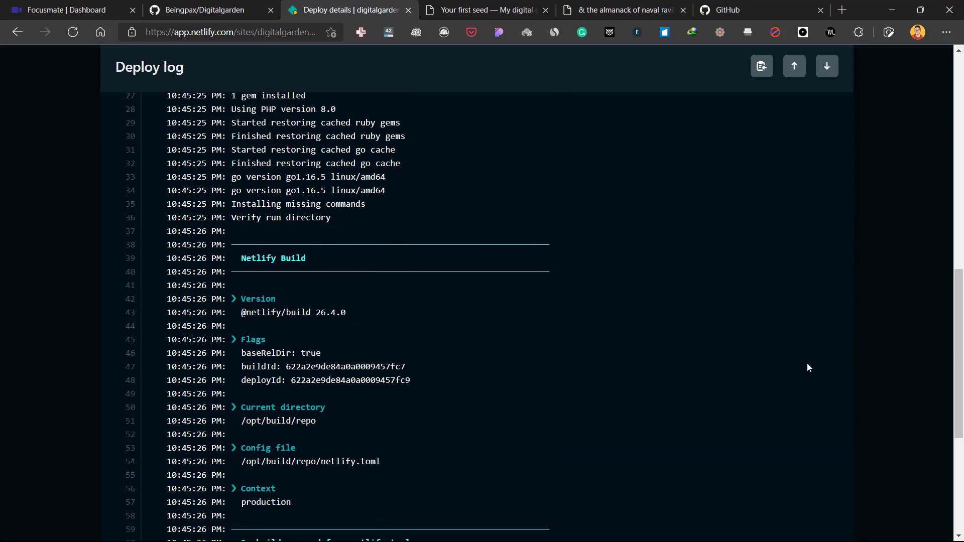
scroll(294, 241, "down", 3)
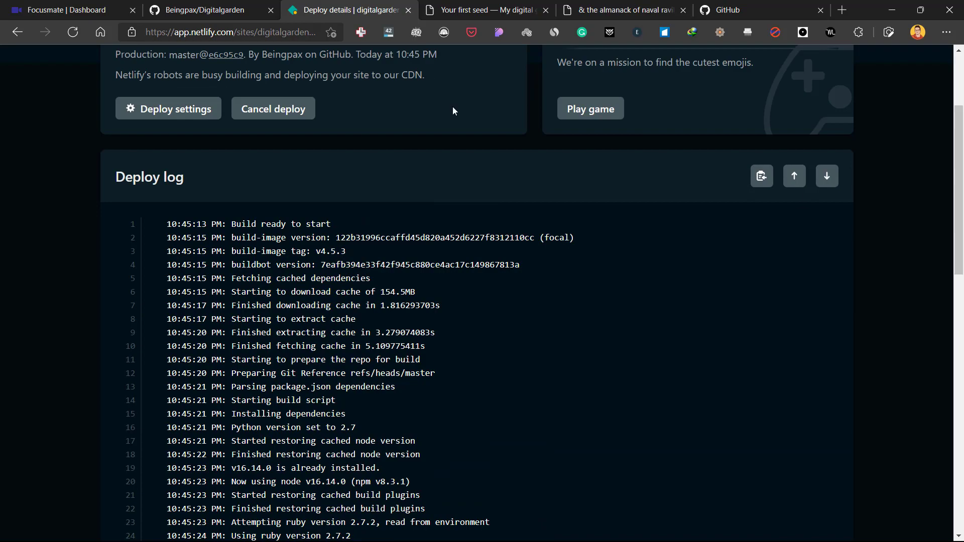
scroll(332, 239, "up", 2)
scroll(334, 237, "down", 12)
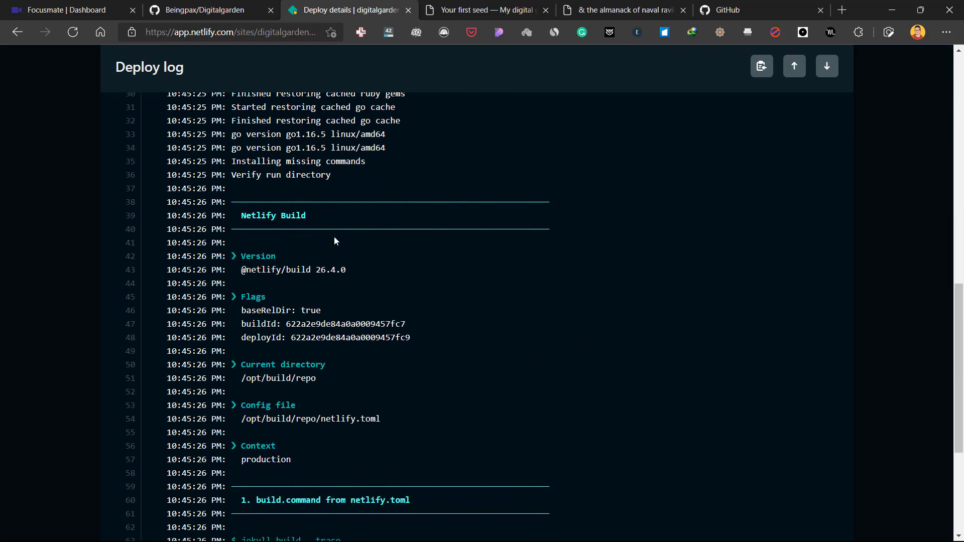
scroll(333, 237, "down", 4)
scroll(335, 240, "up", 6)
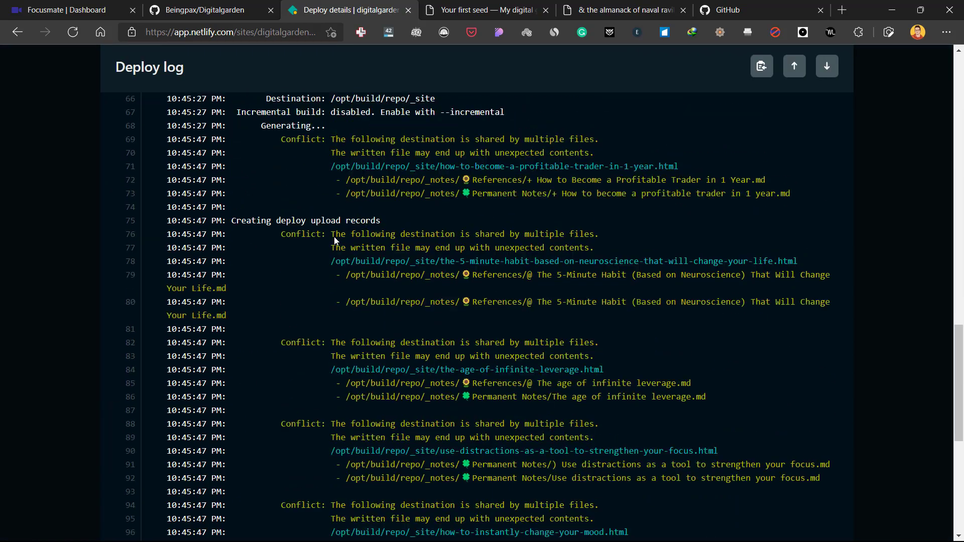
scroll(335, 240, "down", 15)
scroll(335, 240, "up", 8)
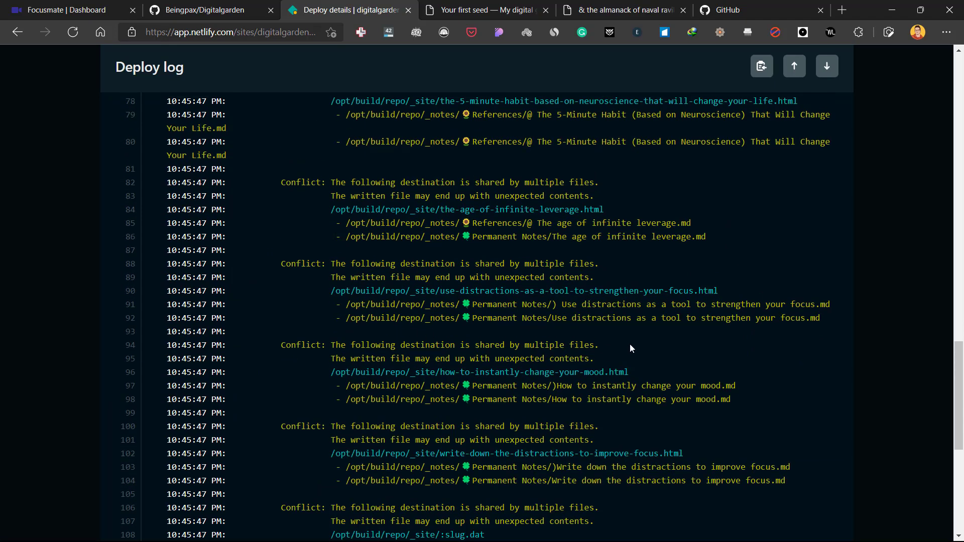
scroll(553, 397, "down", 7)
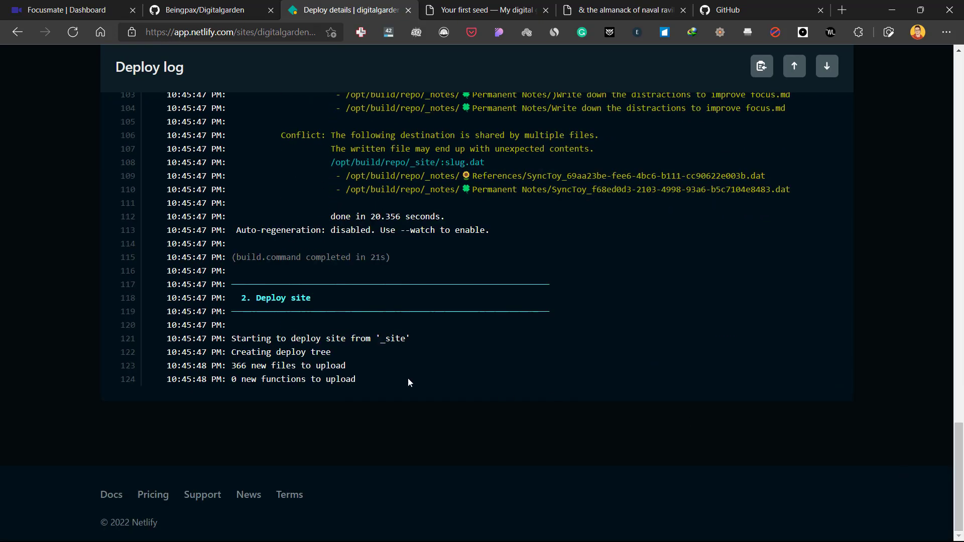
left_click_drag(296, 366, 326, 379)
left_click(306, 346)
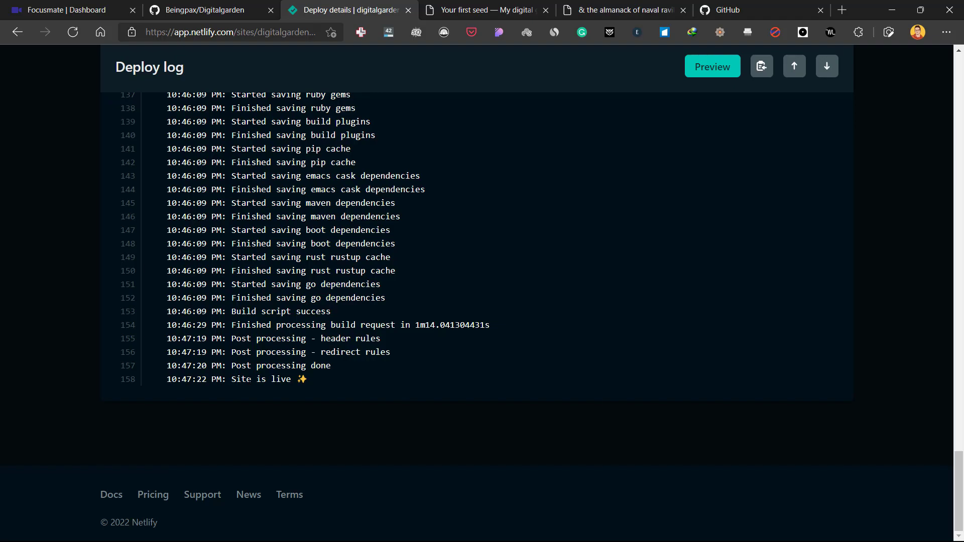
Step: Go back through the team overview to the digitalgarden12 site and open its live address to check the welcome page
scroll(267, 277, "up", 20)
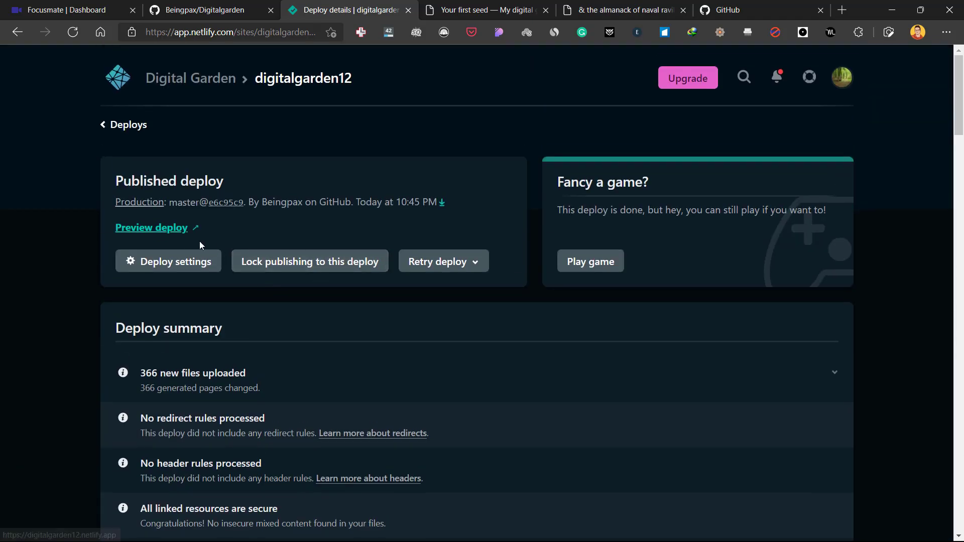
left_click(118, 80)
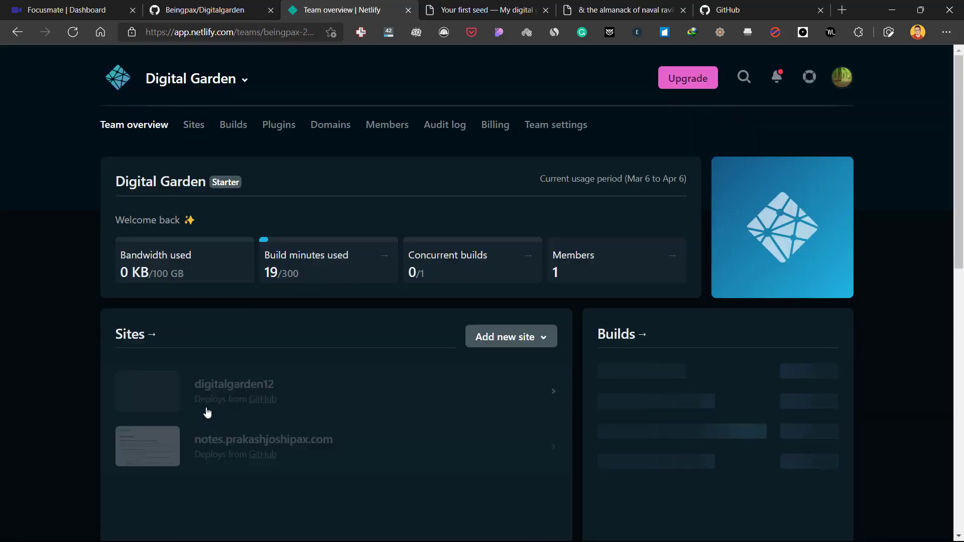
left_click(383, 392)
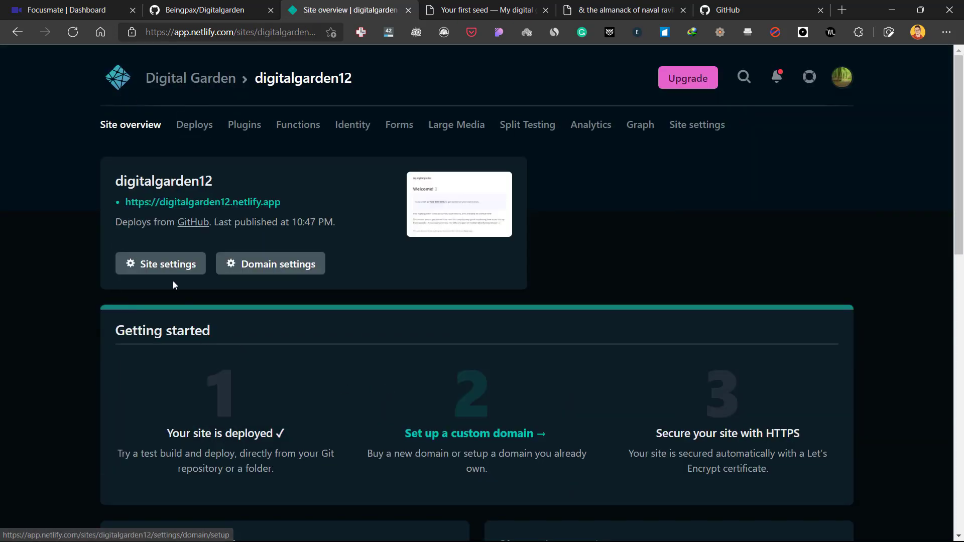
left_click(191, 207)
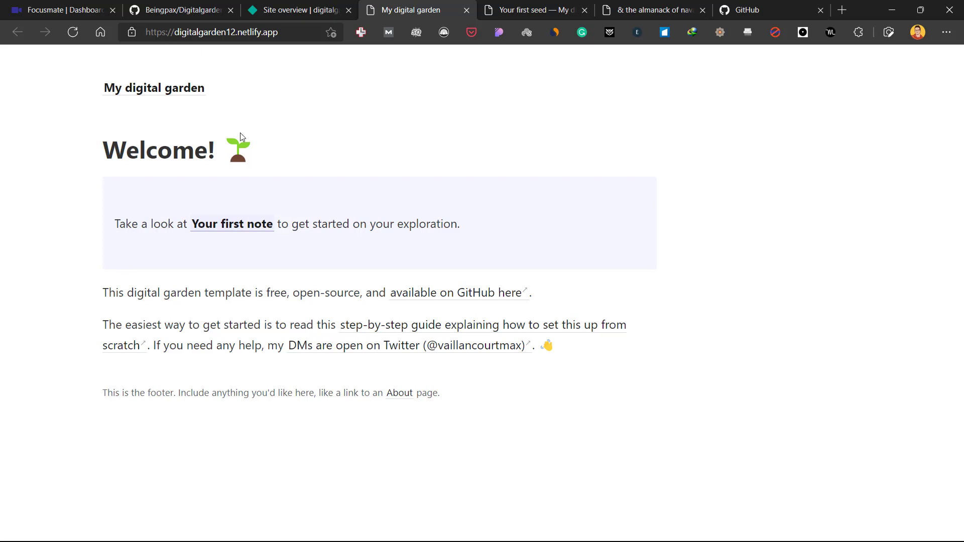
left_click_drag(134, 148, 308, 157)
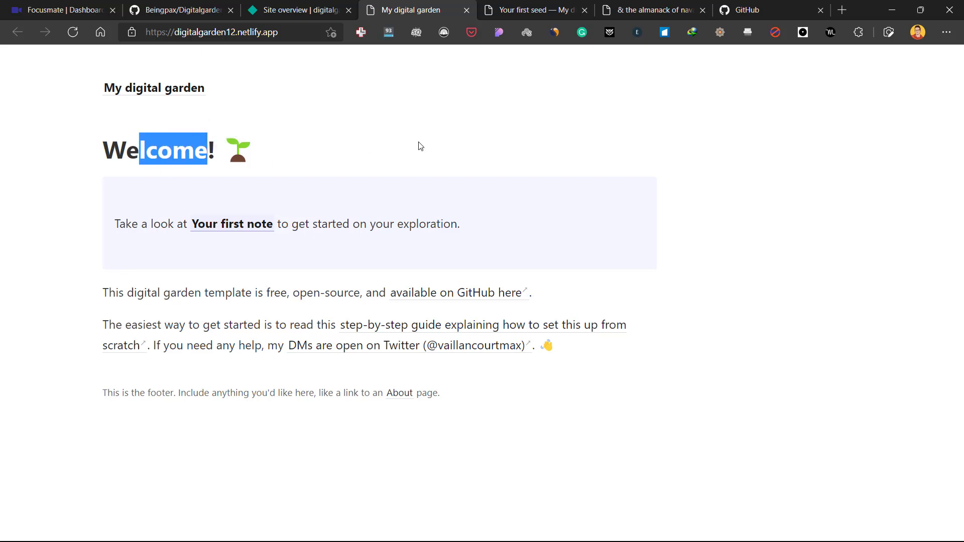
left_click(322, 152)
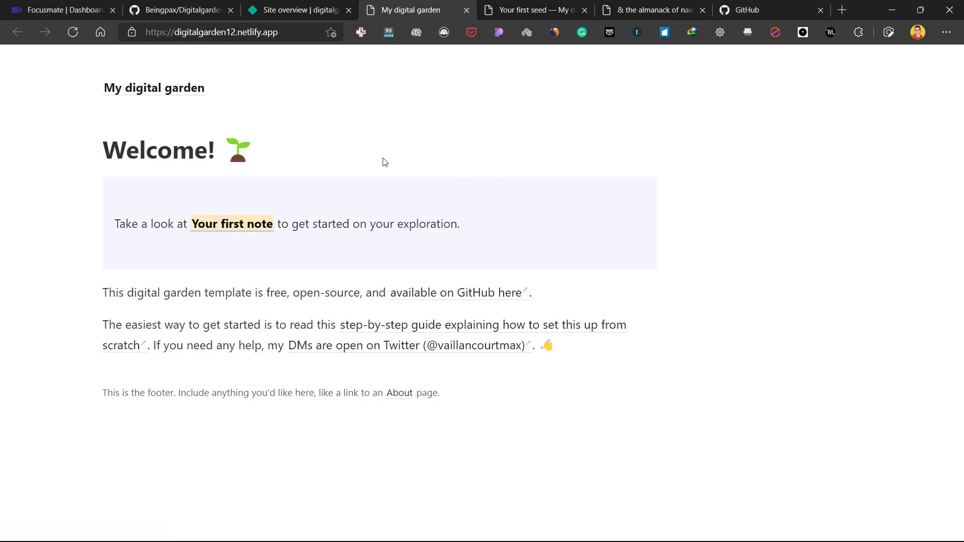
Step: Open the "Your first note" link on the live site and examine the notes graph at the end of the page
scroll(844, 126, "down", 9)
left_click_drag(958, 166, 957, 425)
scroll(958, 522, "up", 1)
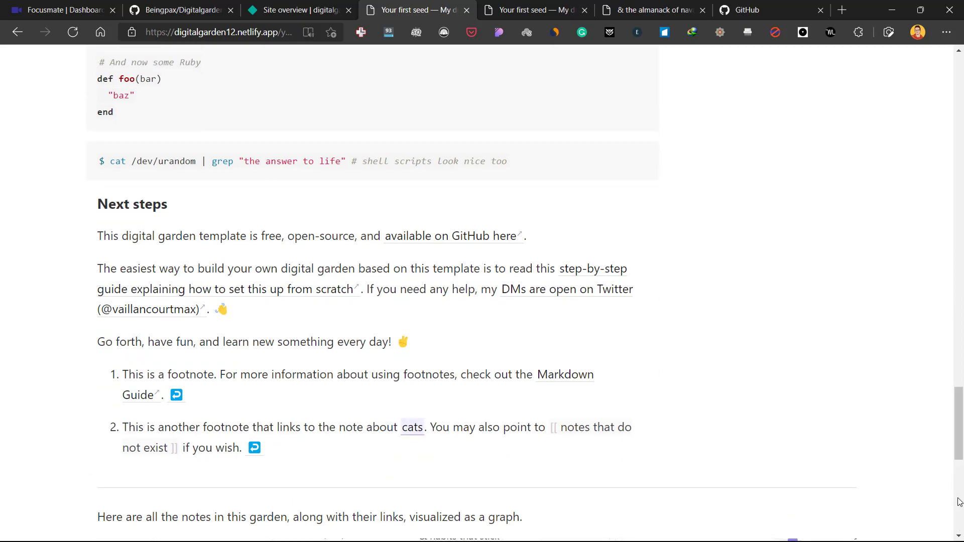
scroll(771, 321, "down", 9)
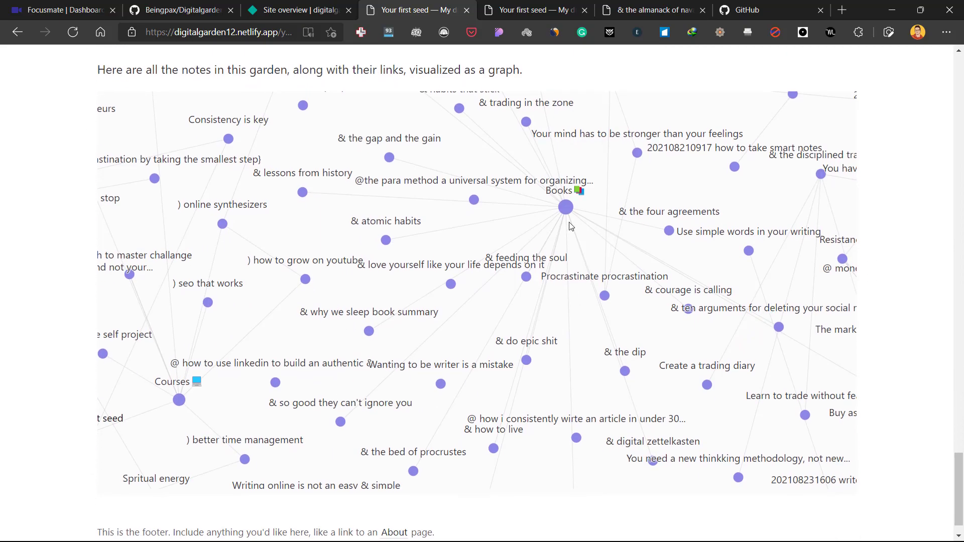
key("ctrl+minus")
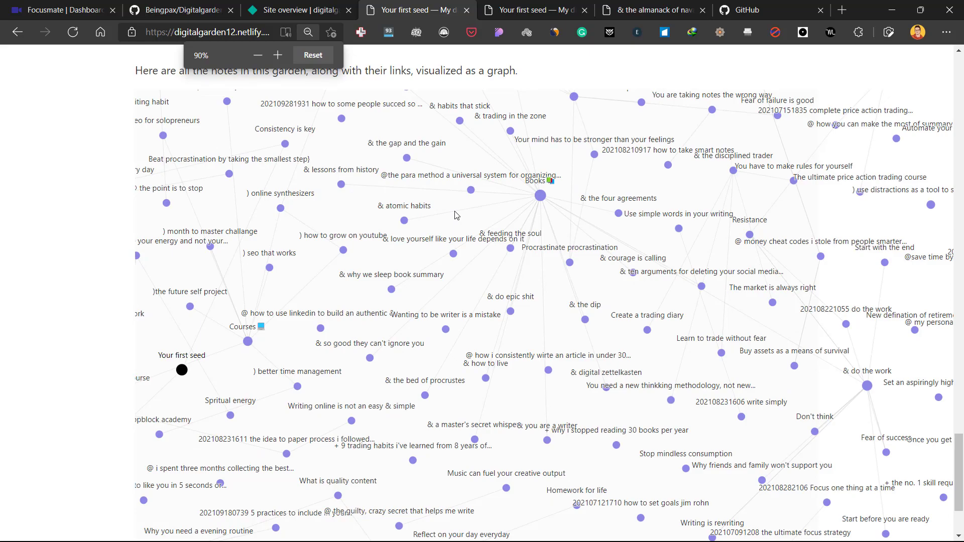
key("ctrl+minus")
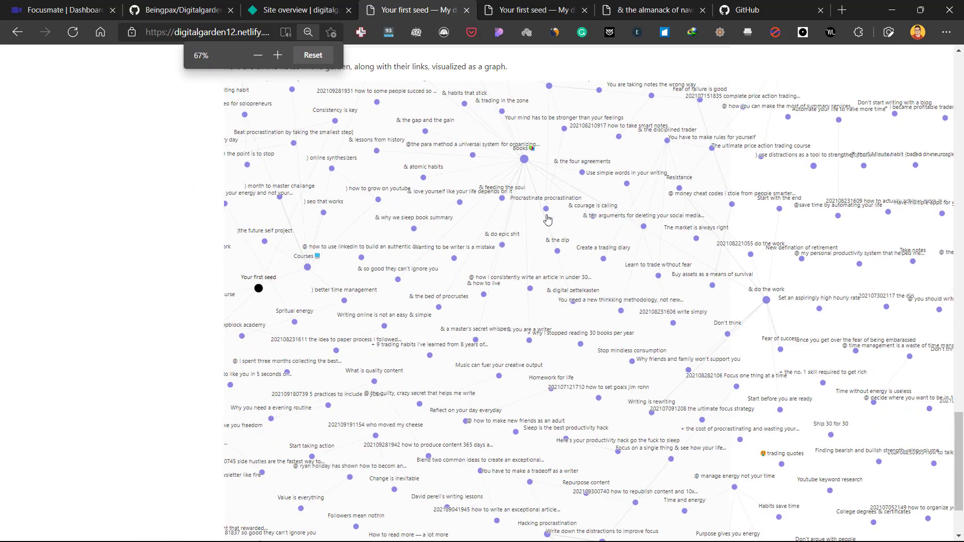
scroll(151, 206, "up", 8)
key("ctrl+0")
scroll(326, 168, "up", 20)
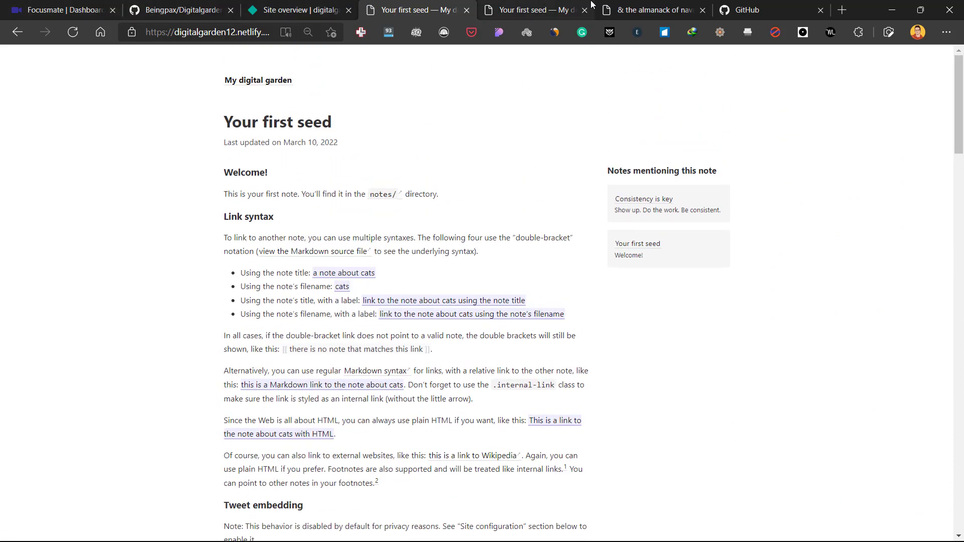
Step: Switch to the customized digital garden showing the Naval Ravikant note, open its home page and review the introduction and starting links
left_click(609, 5)
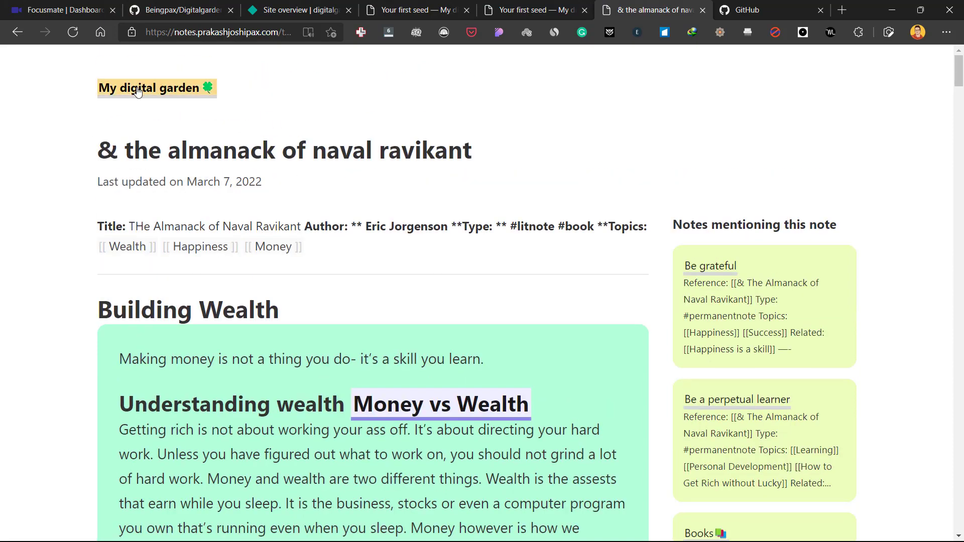
left_click(143, 96)
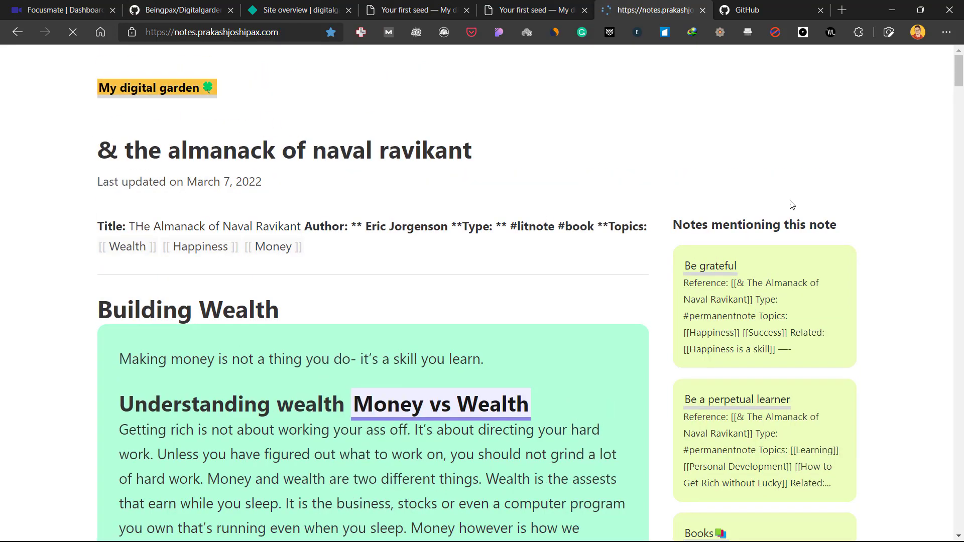
scroll(217, 357, "down", 3)
scroll(217, 356, "up", 3)
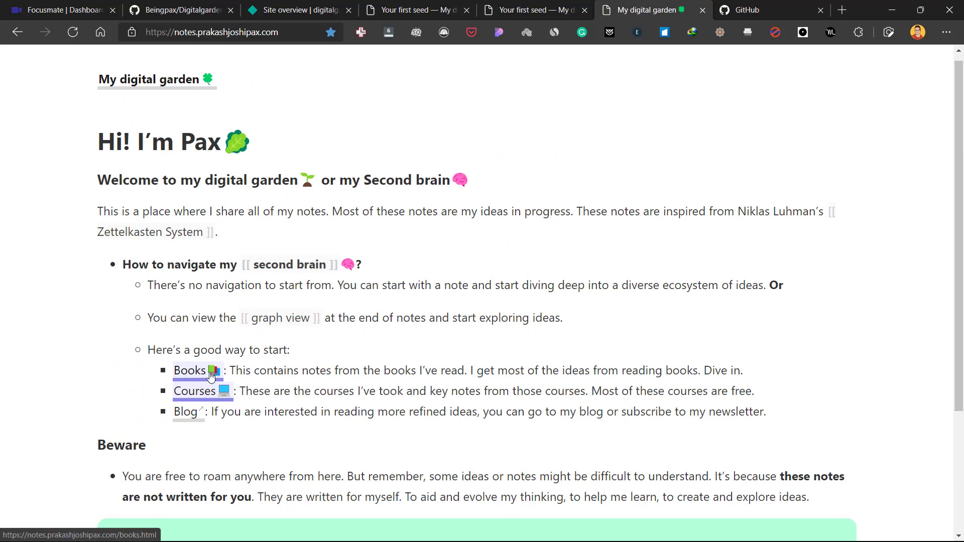
scroll(254, 145, "down", 3)
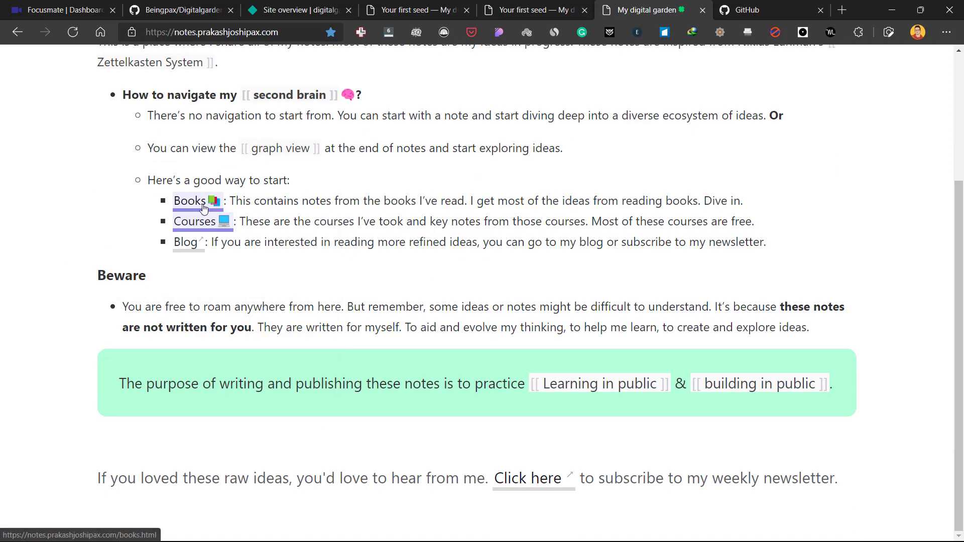
scroll(206, 151, "up", 3)
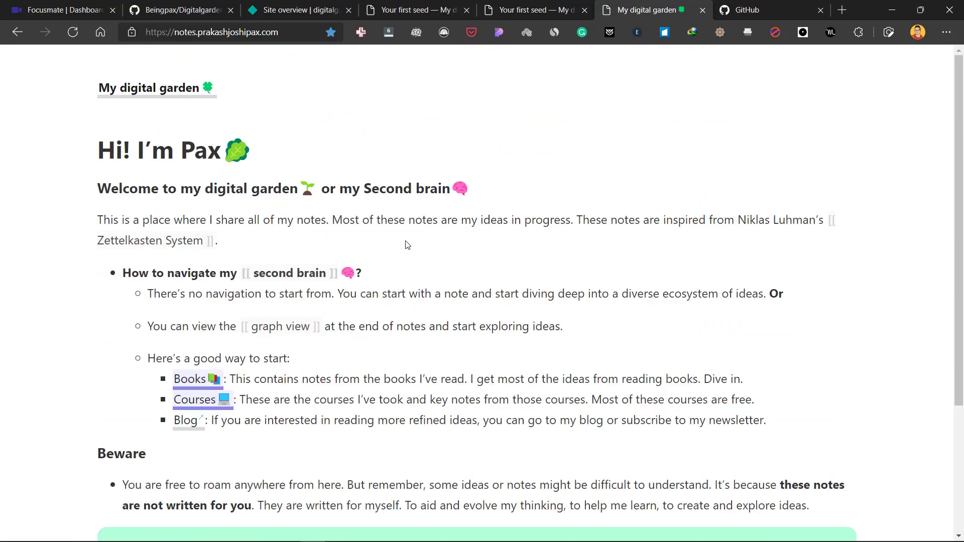
scroll(336, 175, "down", 3)
scroll(493, 215, "up", 3)
scroll(302, 151, "down", 3)
scroll(298, 133, "up", 3)
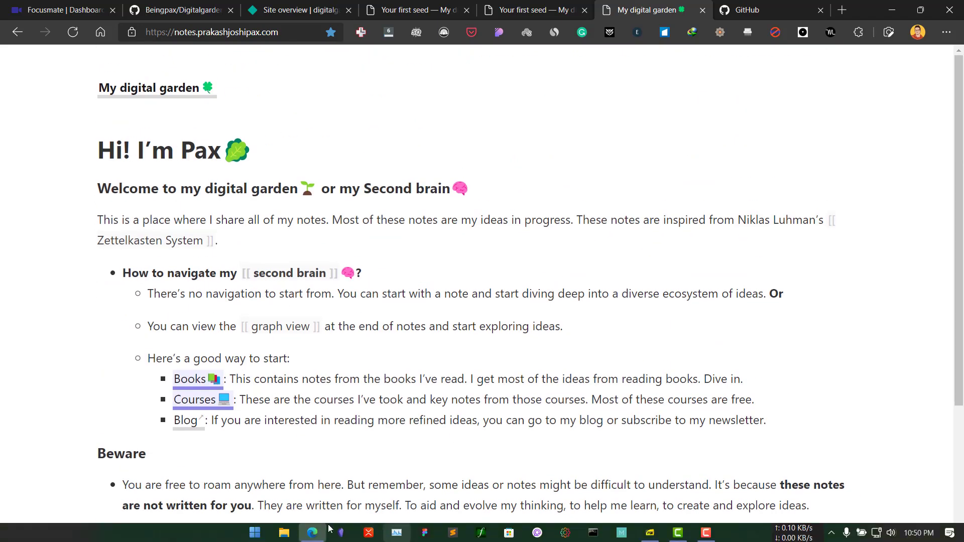
Step: Switch to File Explorer and open index.md from the _pages folder of the Digitalgarden repository in Documents > GitHub
left_click(283, 533)
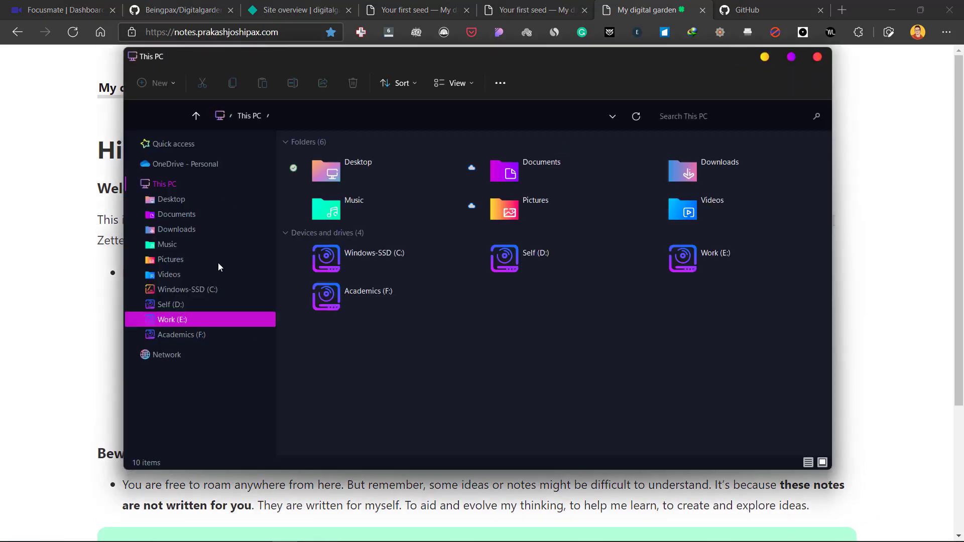
left_click(194, 214)
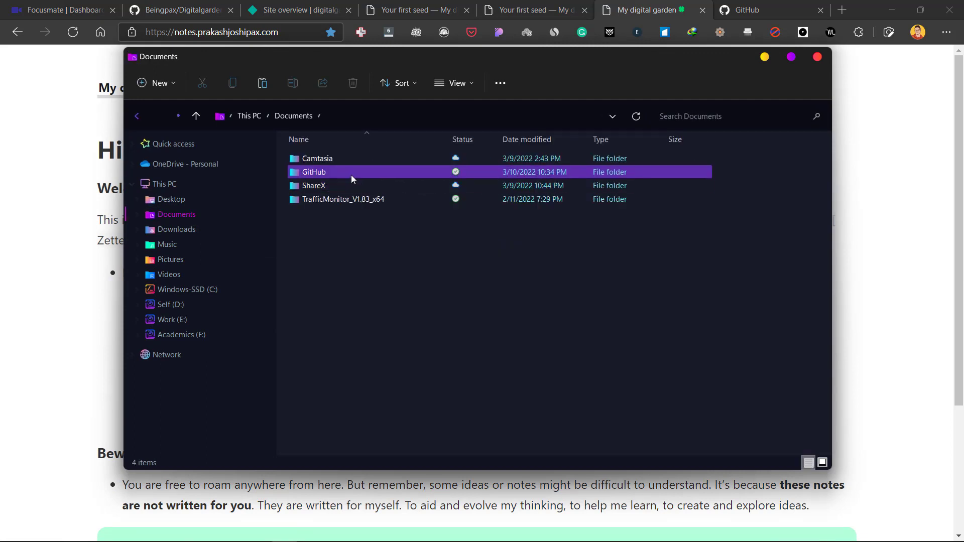
double_click(351, 173)
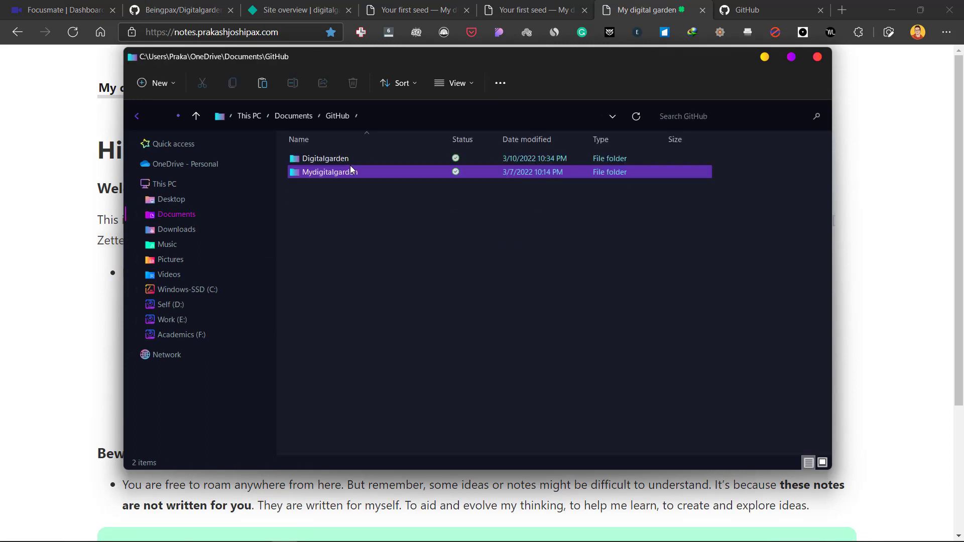
left_click(351, 161)
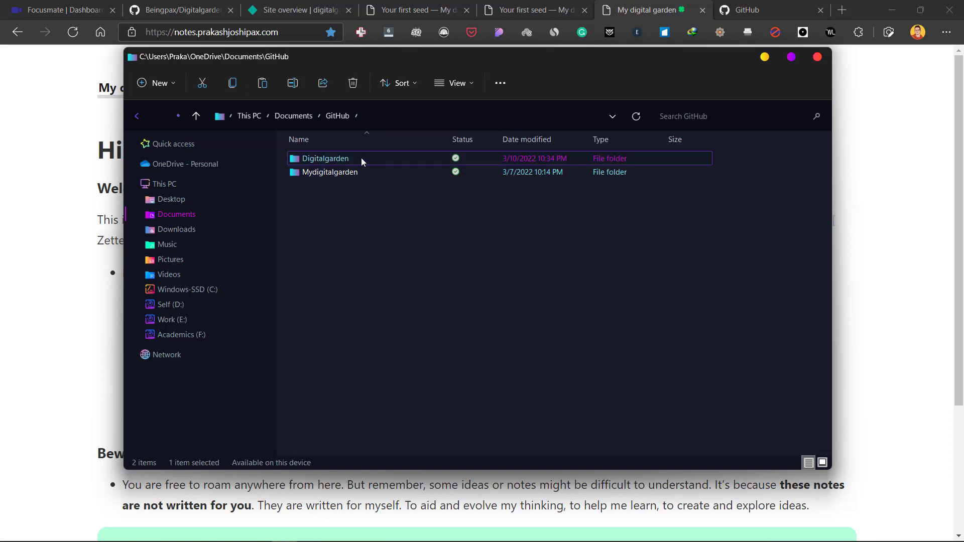
double_click(361, 159)
double_click(390, 212)
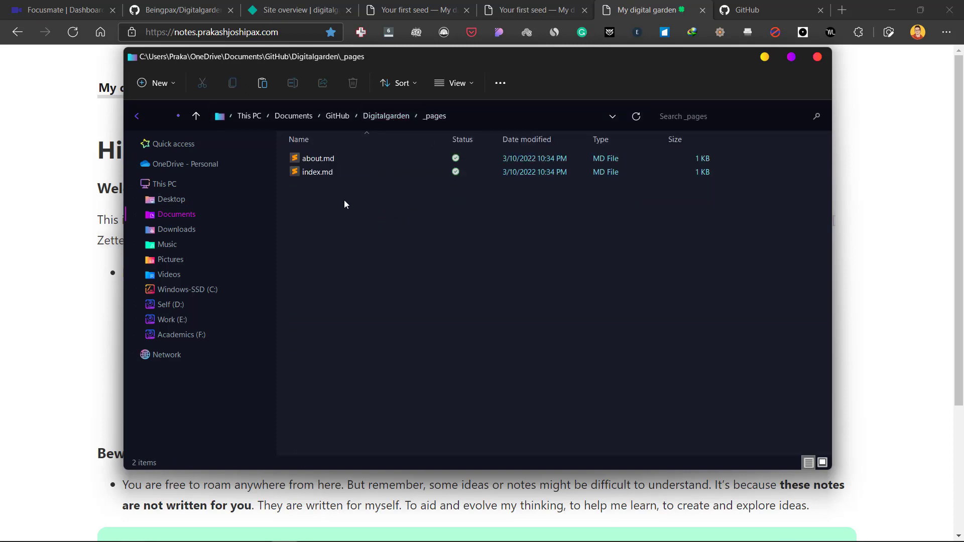
left_click(324, 175)
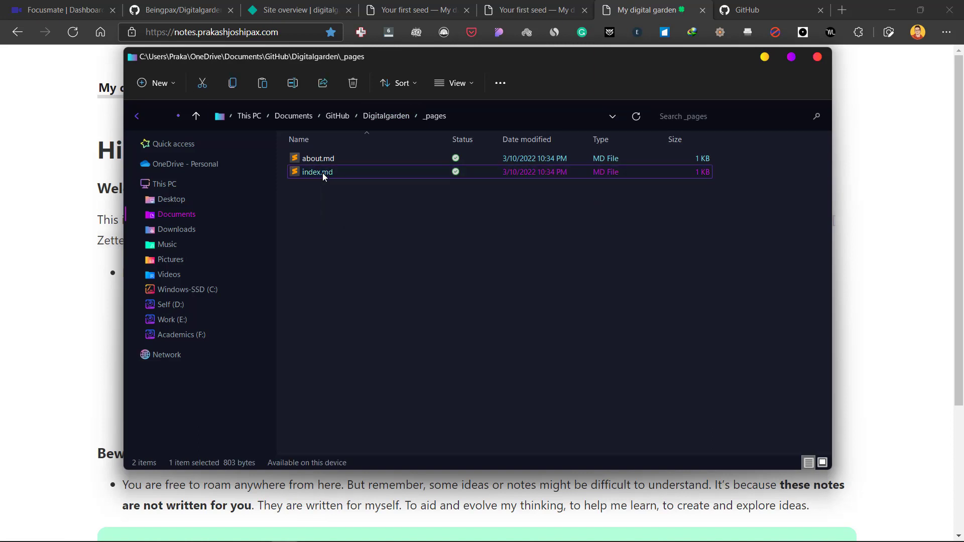
double_click(321, 172)
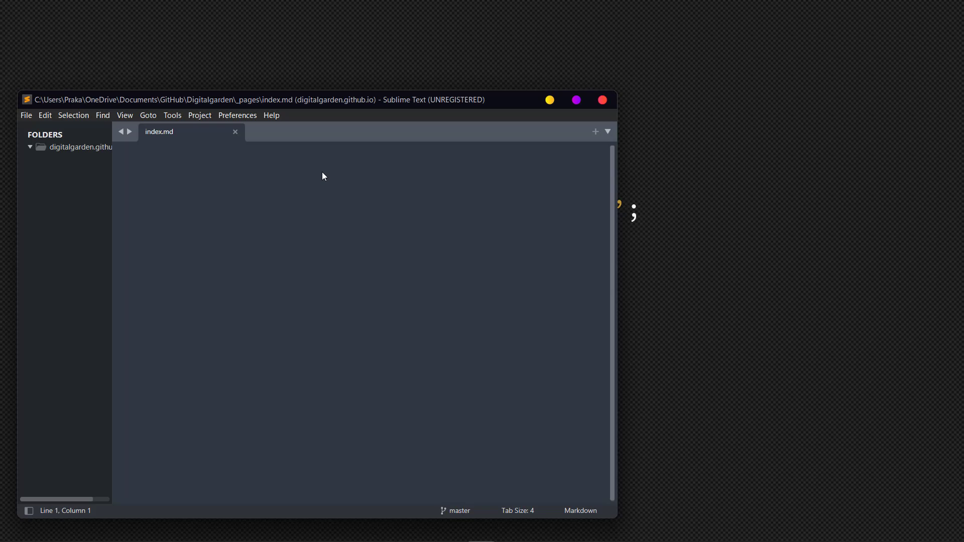
Step: Reposition and enlarge the Sublime Text window, review the home page content in index.md and close the editor
left_click_drag(378, 111, 612, 39)
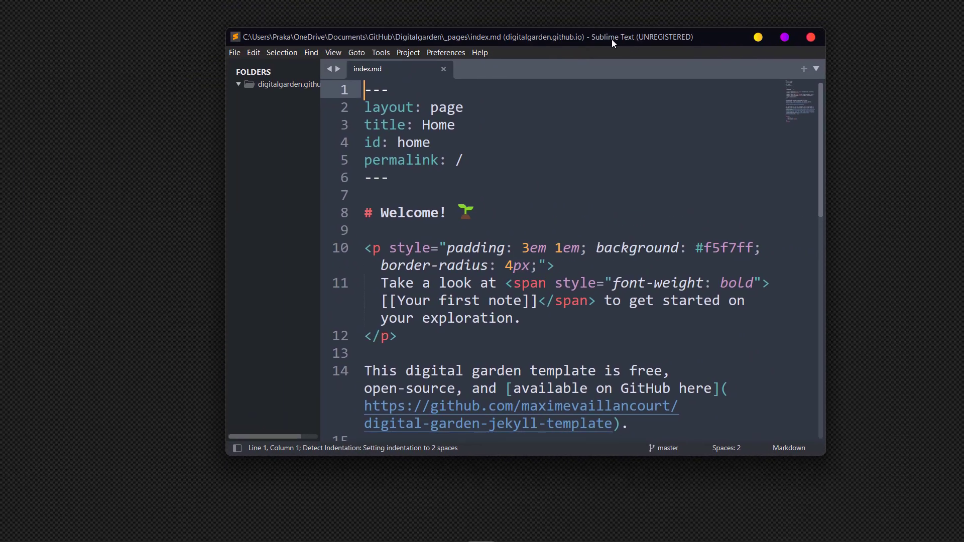
left_click_drag(826, 450, 936, 502)
left_click_drag(793, 455, 793, 504)
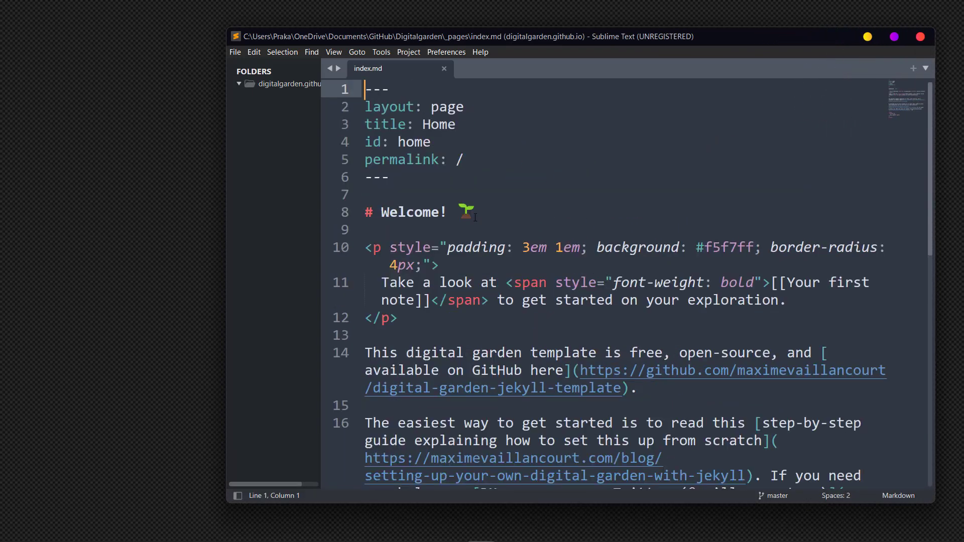
scroll(475, 217, "down", 2)
left_click_drag(637, 283, 597, 141)
scroll(597, 142, "up", 2)
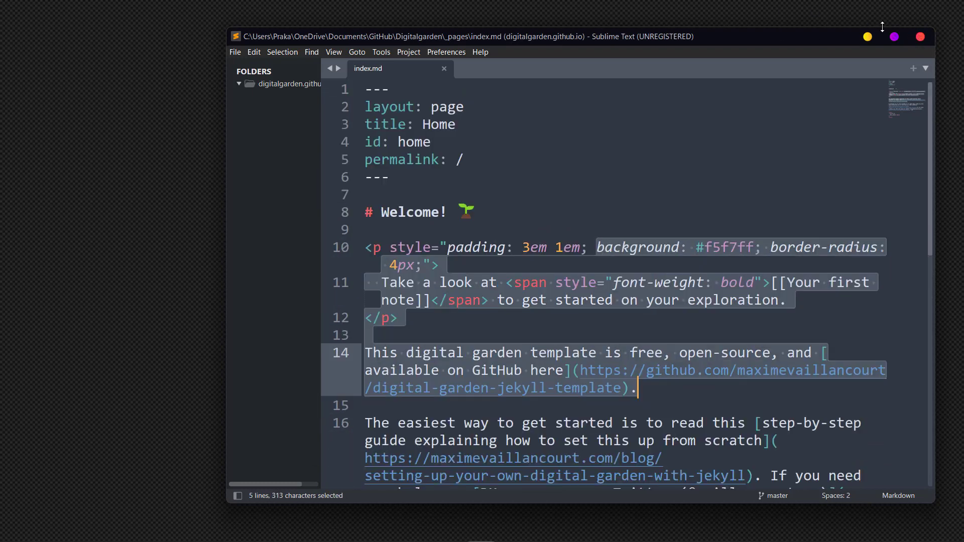
left_click(920, 37)
Step: Return to the customized digital garden's home page in the browser and preview the linked Courses note
mouse_move(384, 535)
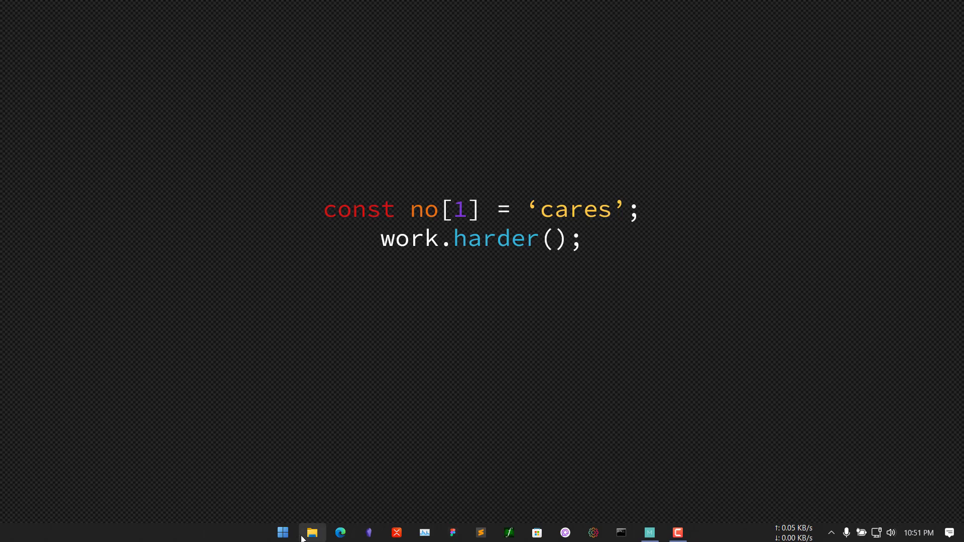
left_click(283, 533)
left_click(703, 152)
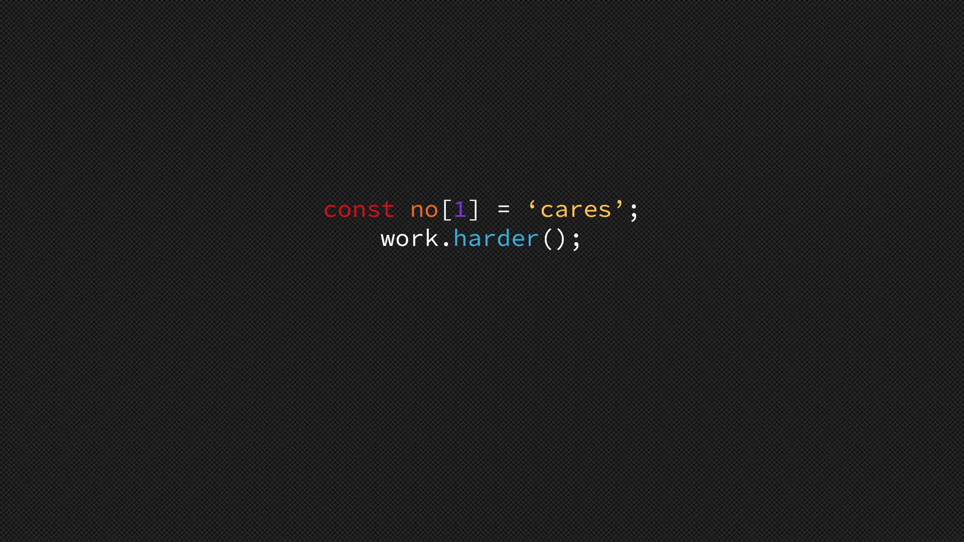
mouse_move(370, 525)
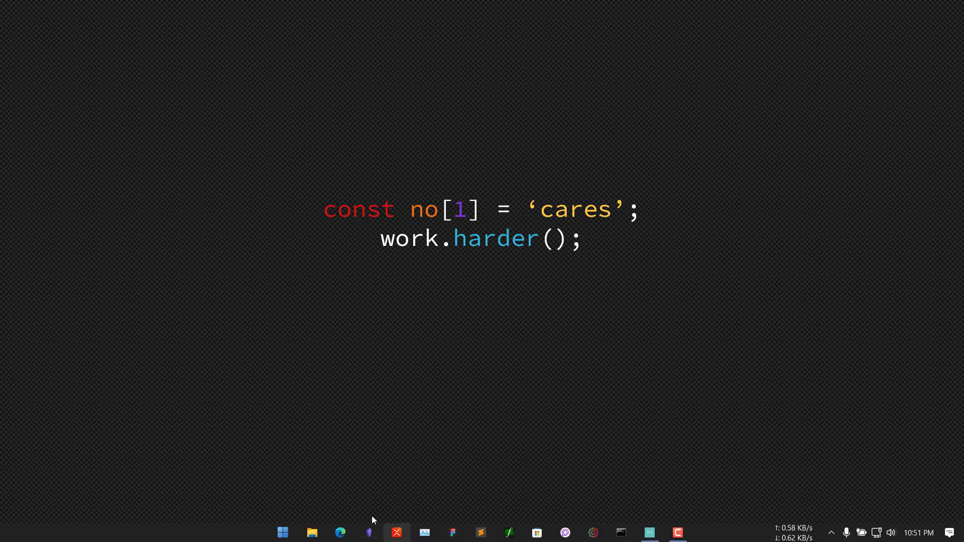
left_click(682, 536)
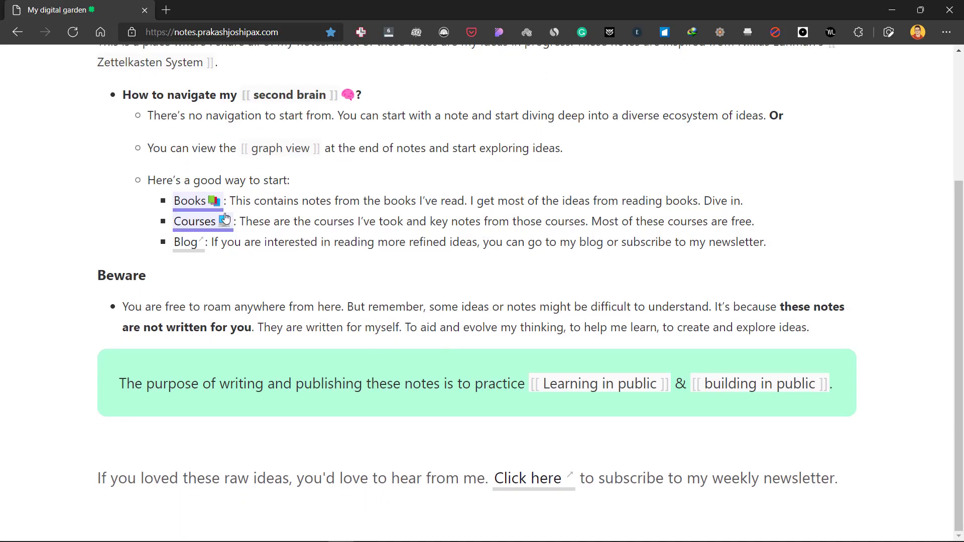
mouse_move(239, 215)
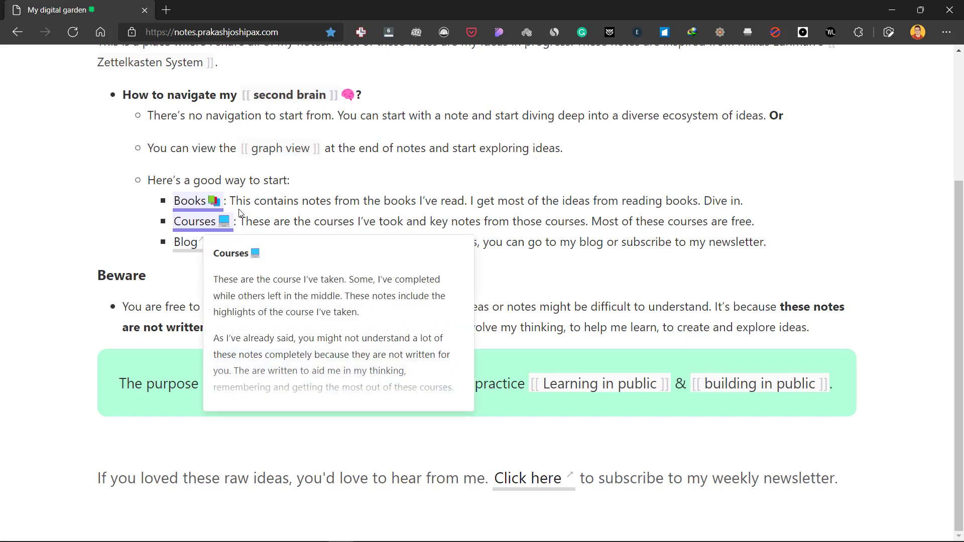